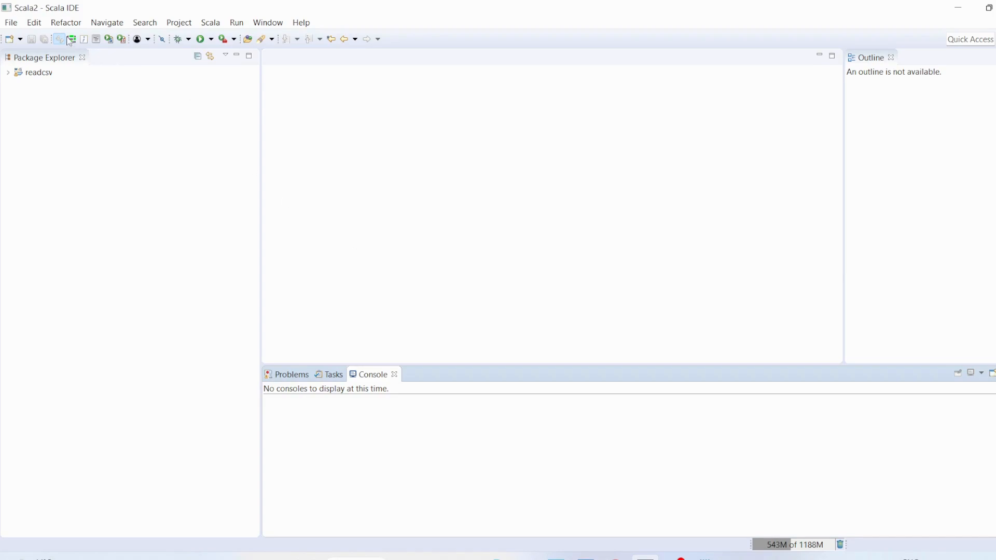
# Start a new Maven project via File > New > Other, keeping the quickstart archetype
pyautogui.click(14, 26)
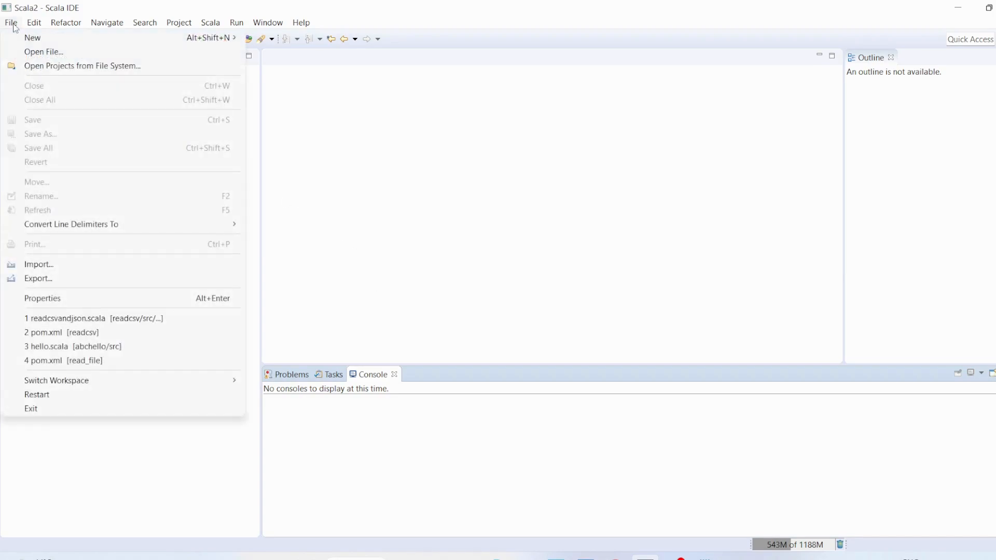
pyautogui.moveTo(125, 38)
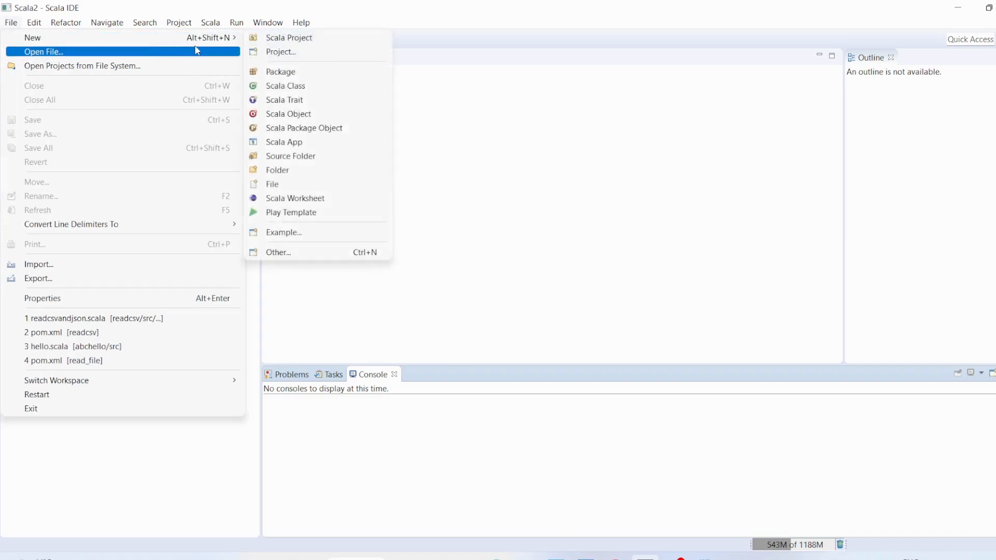
pyautogui.click(313, 252)
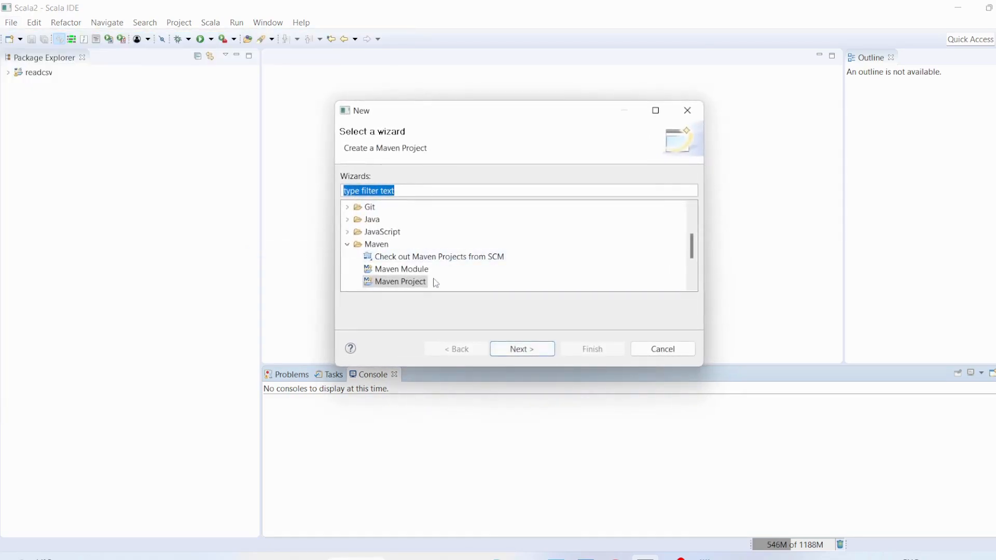
pyautogui.click(400, 282)
pyautogui.click(522, 349)
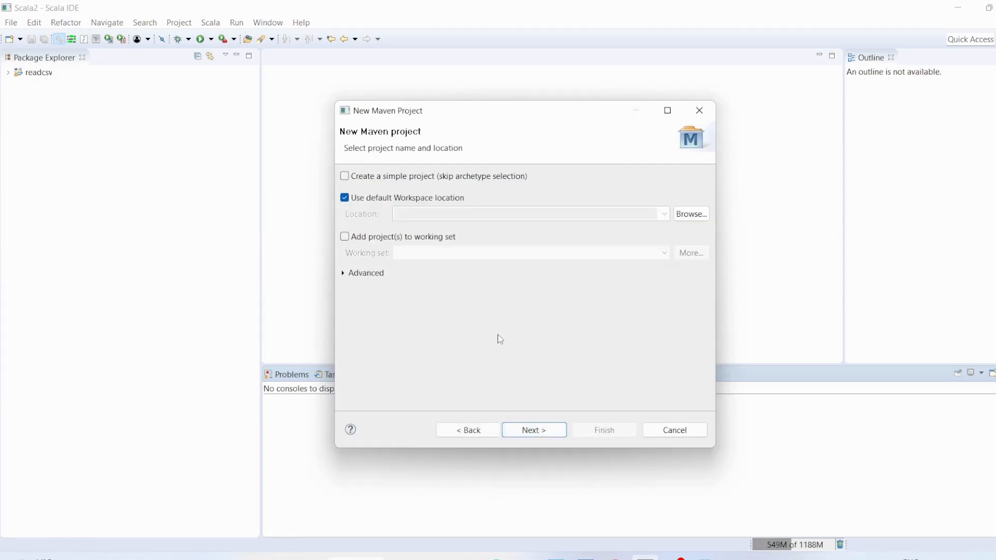
pyautogui.click(534, 429)
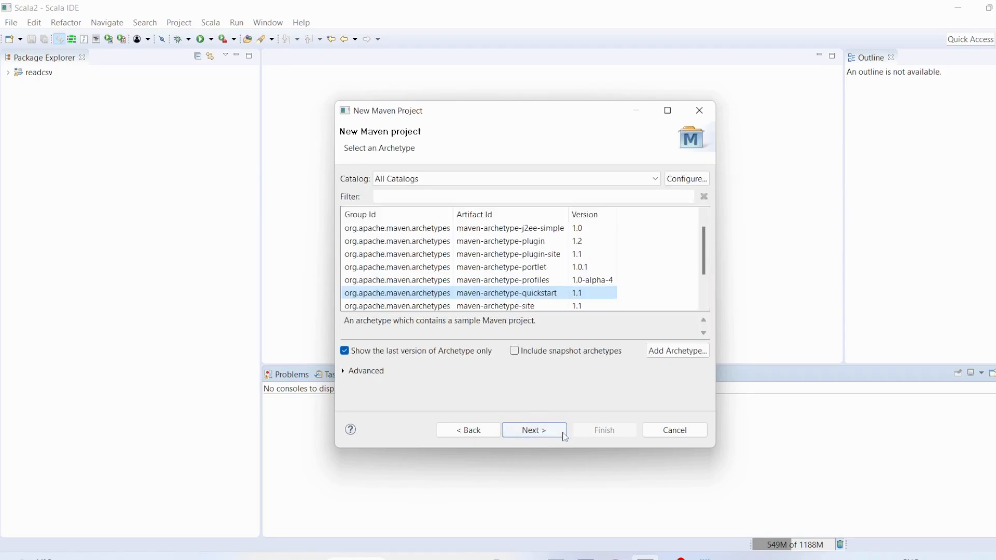
pyautogui.click(545, 431)
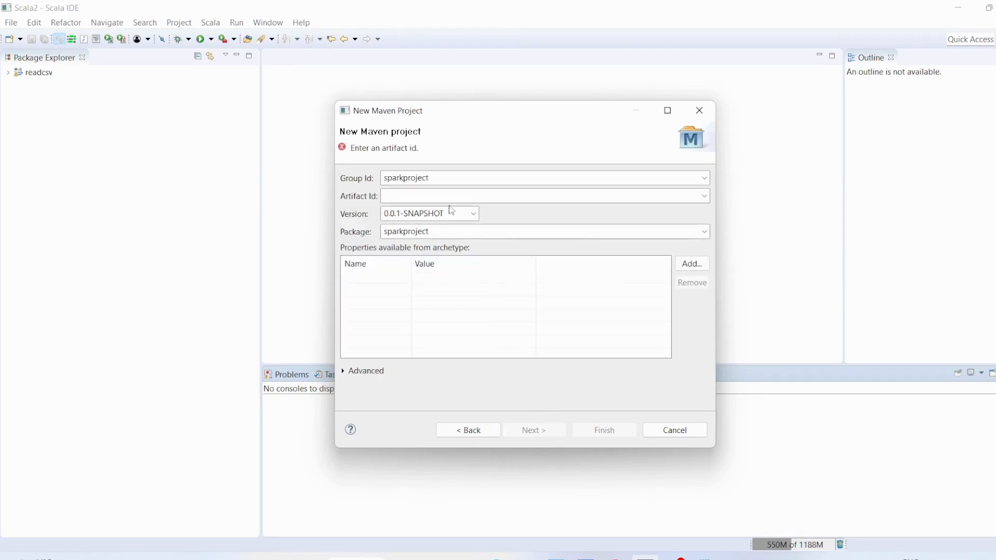
# Set the Artifact Id to sparkexample and finish creating the project
pyautogui.click(437, 194)
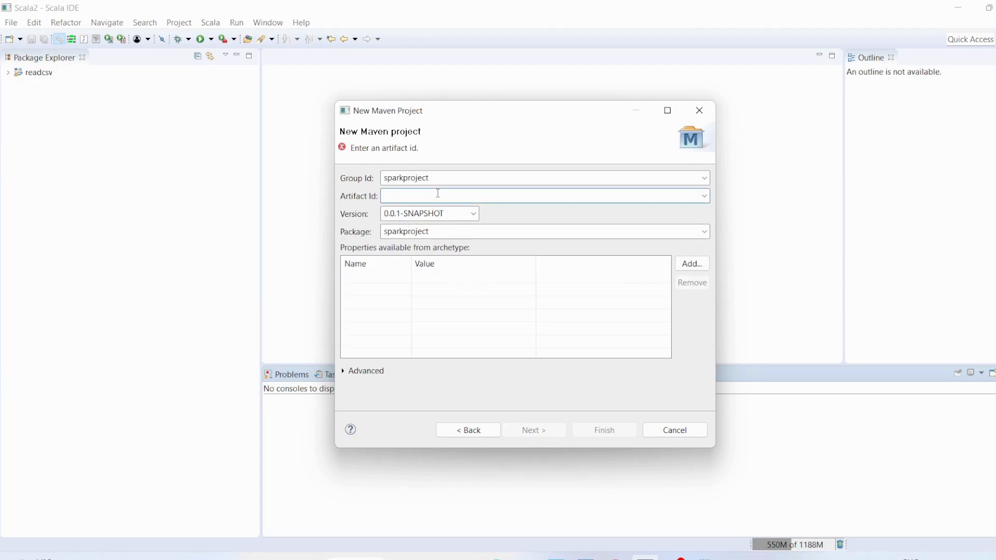
pyautogui.write('spark')
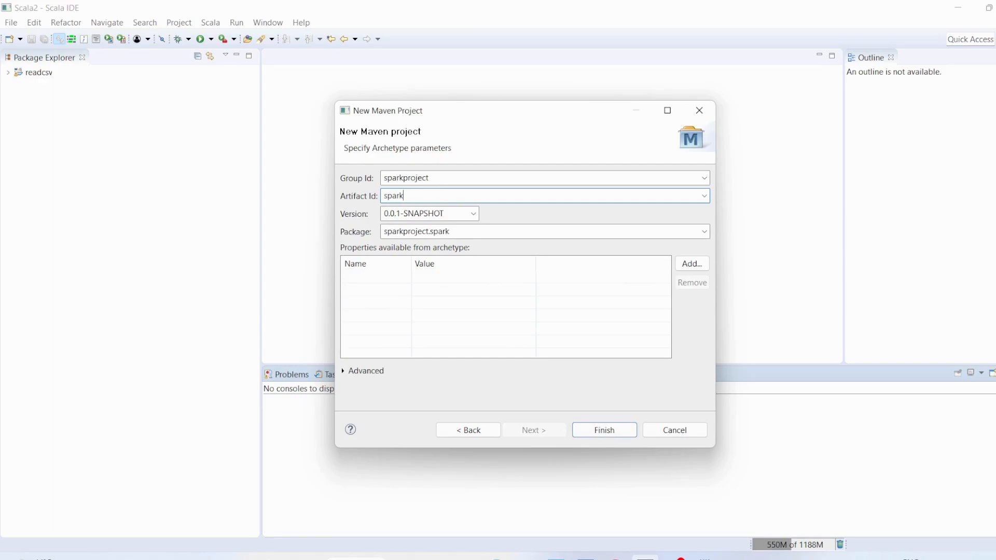
pyautogui.write('example')
pyautogui.click(604, 430)
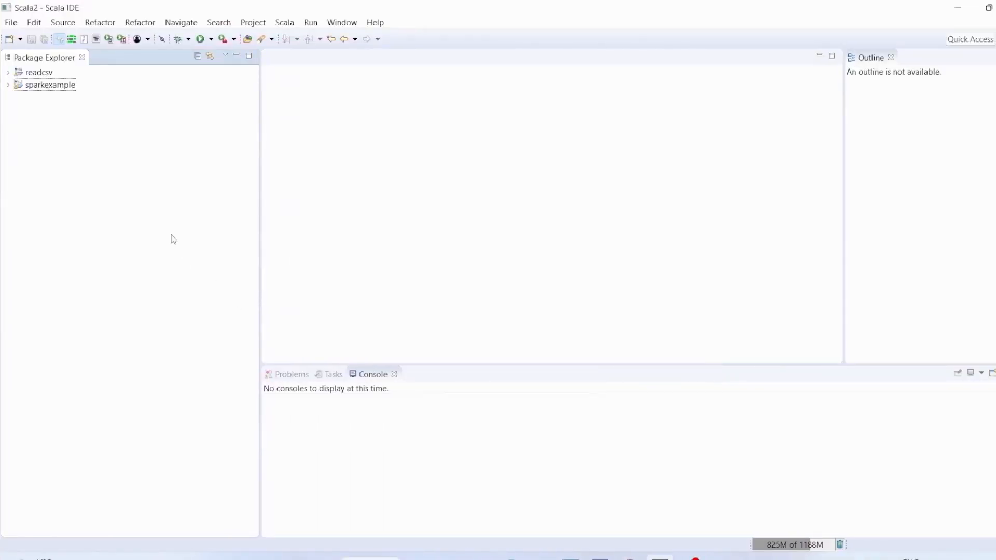
# Rename sparkexample's src/main/java source folder to Scala via Refactor > Rename
pyautogui.click(9, 85)
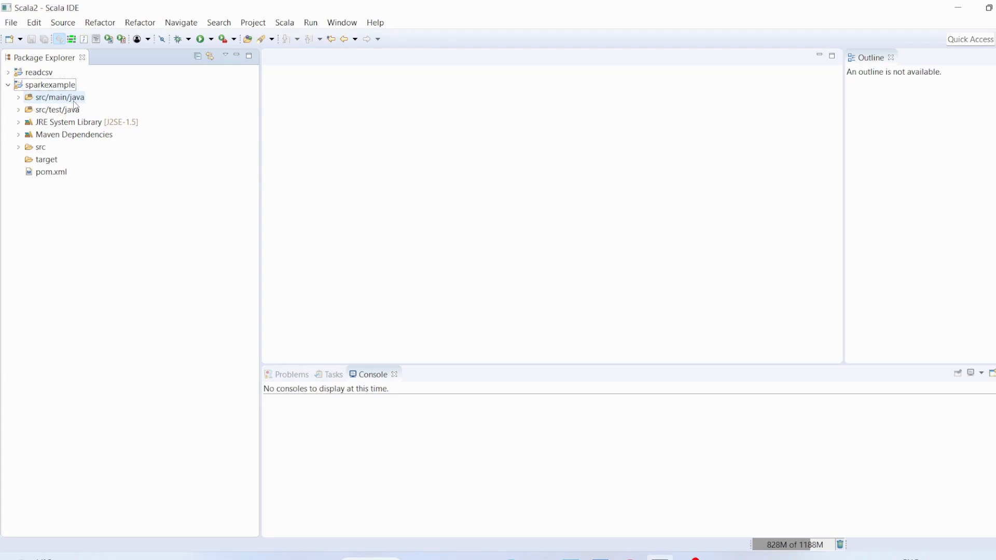
pyautogui.click(70, 97)
pyautogui.rightClick(69, 99)
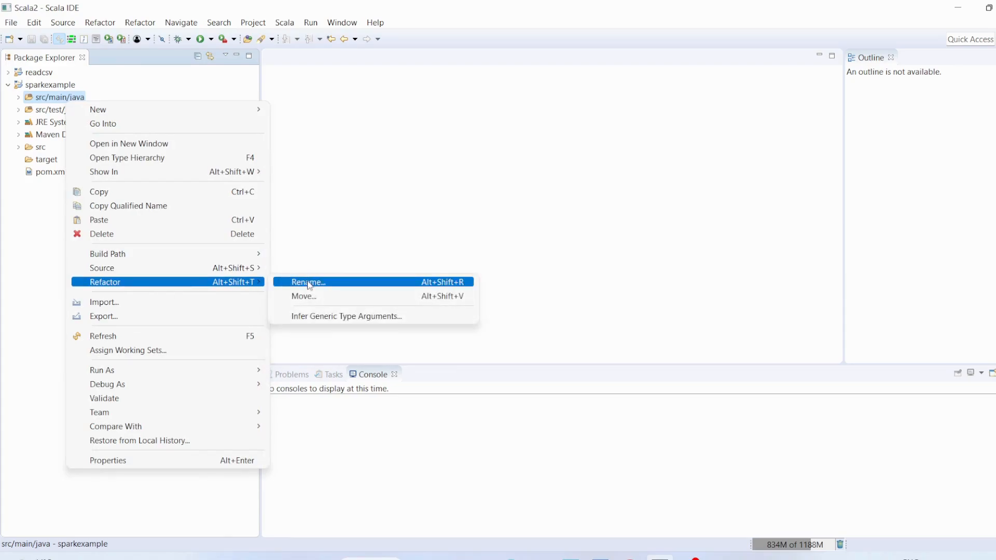
pyautogui.click(308, 282)
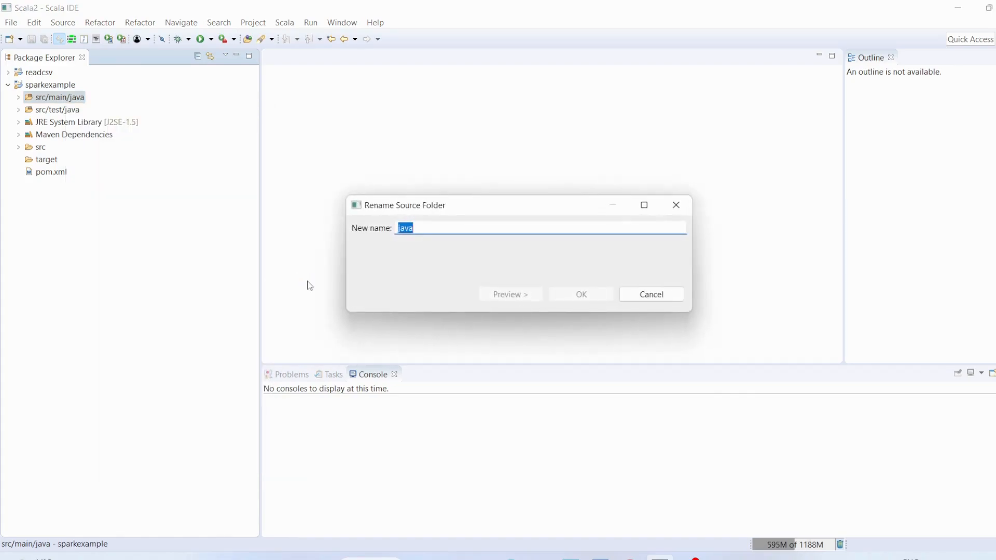
pyautogui.write('Scala')
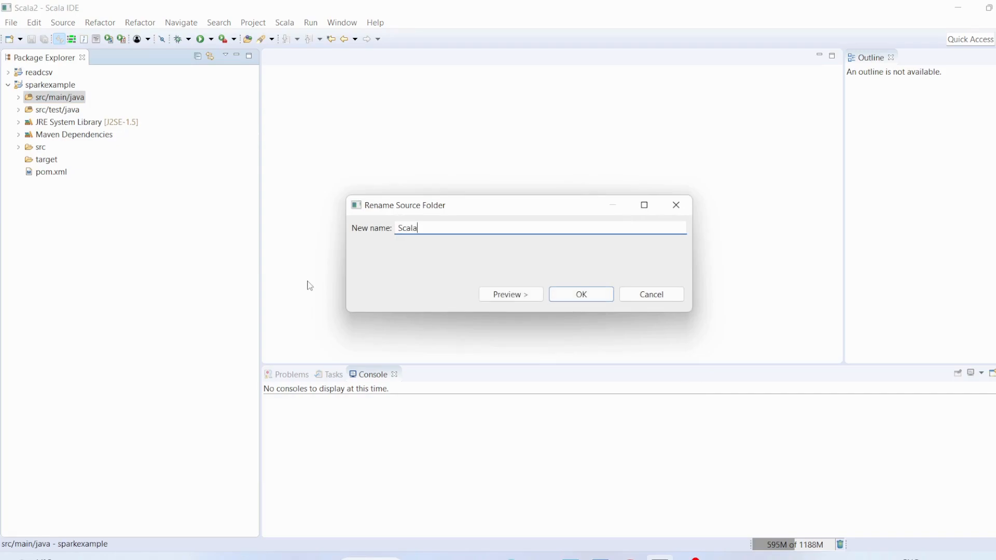
pyautogui.click(580, 294)
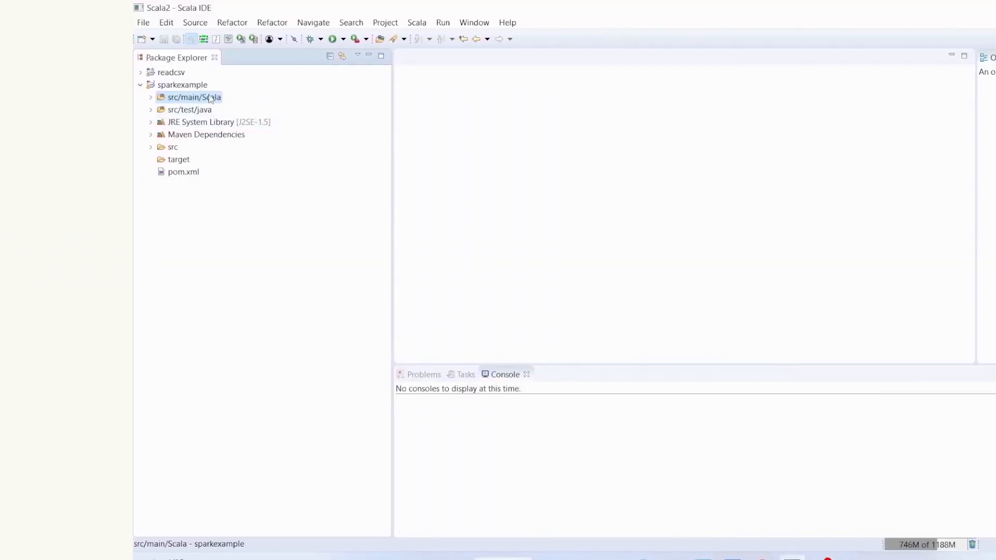
# Add Scala nature to sparkexample, giving it a Scala Library container [2.12.3]
pyautogui.click(50, 84)
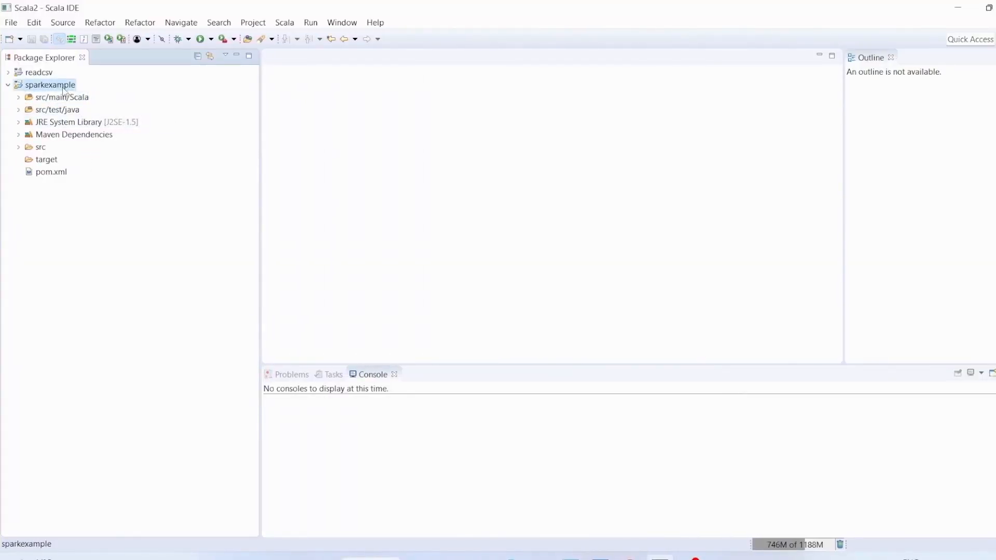
pyautogui.rightClick(63, 91)
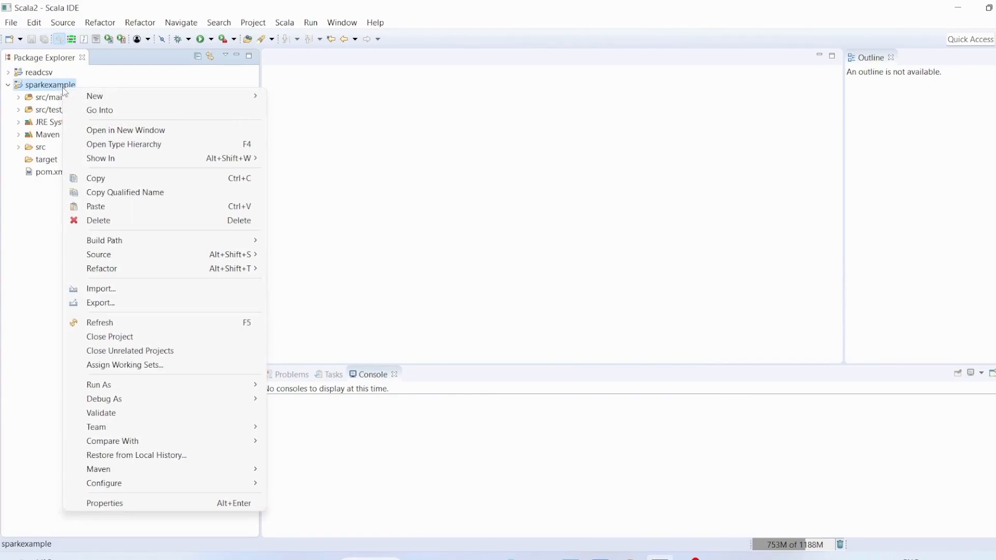
pyautogui.moveTo(105, 483)
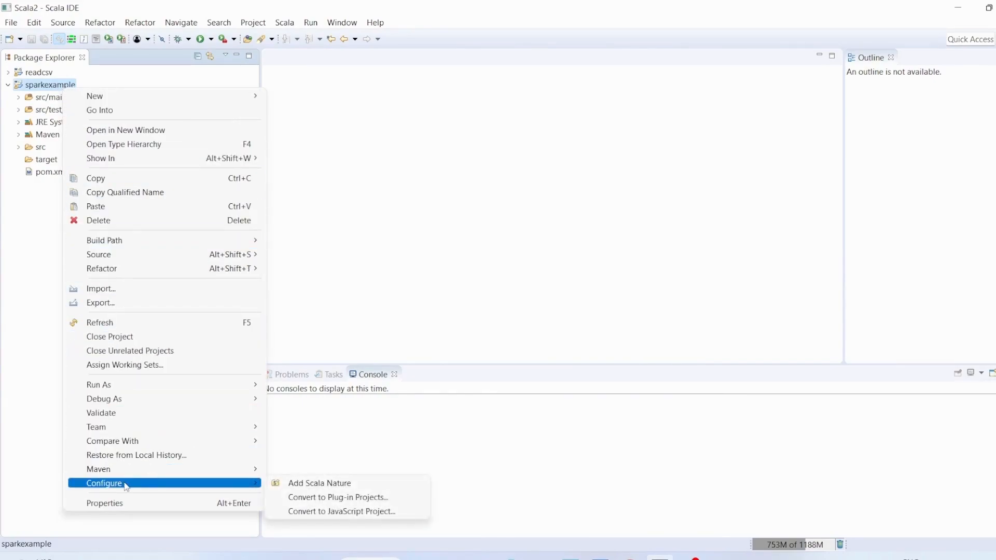
pyautogui.click(315, 484)
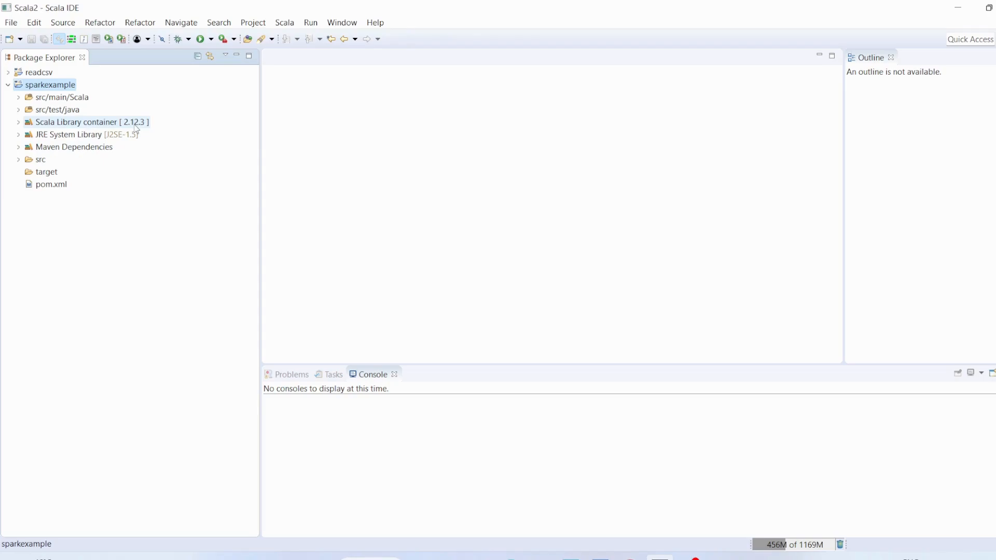
pyautogui.click(100, 123)
# In the build path, add a Scala Library using the Latest 2.11 bundle, then apply and close
pyautogui.rightClick(100, 125)
pyautogui.moveTo(199, 215)
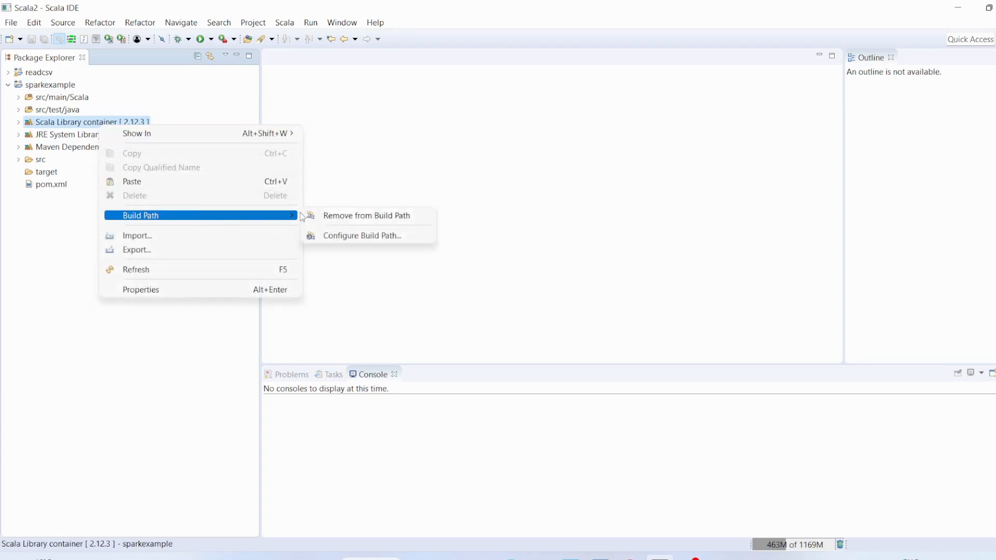
pyautogui.click(347, 236)
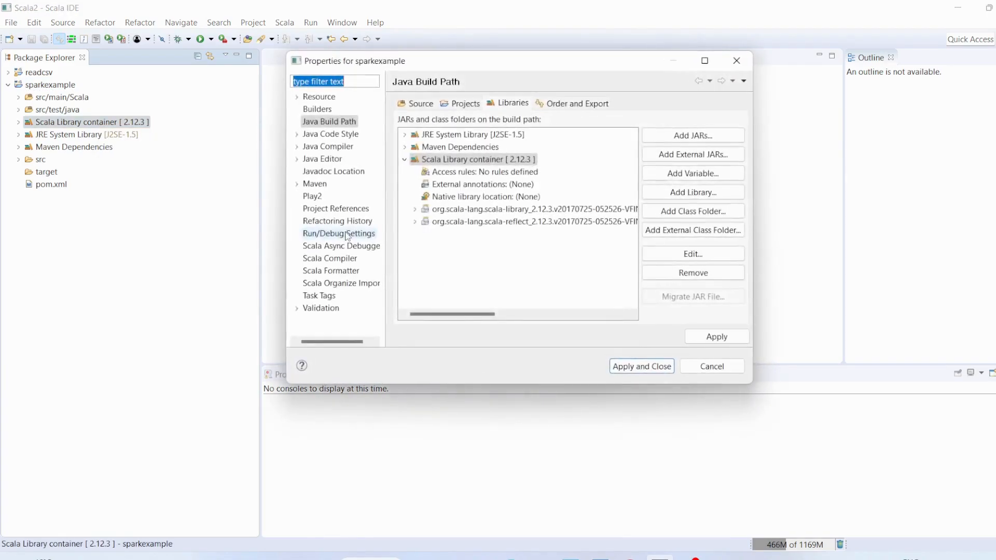
pyautogui.click(692, 193)
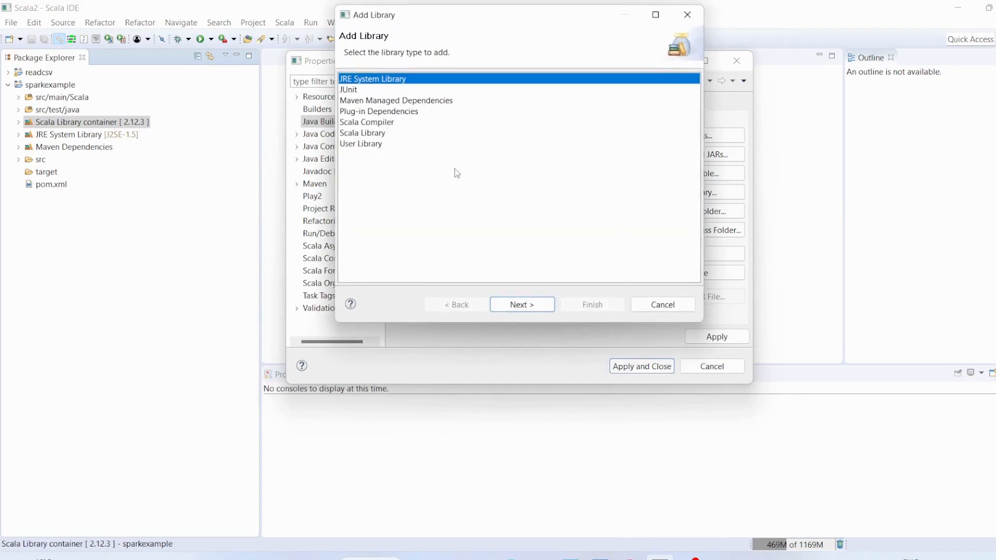
pyautogui.click(372, 135)
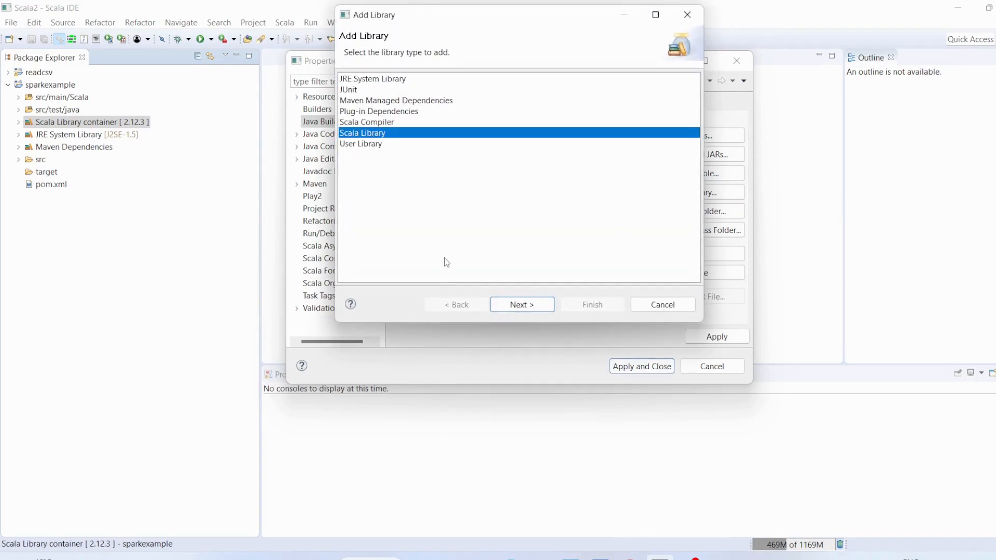
pyautogui.click(527, 308)
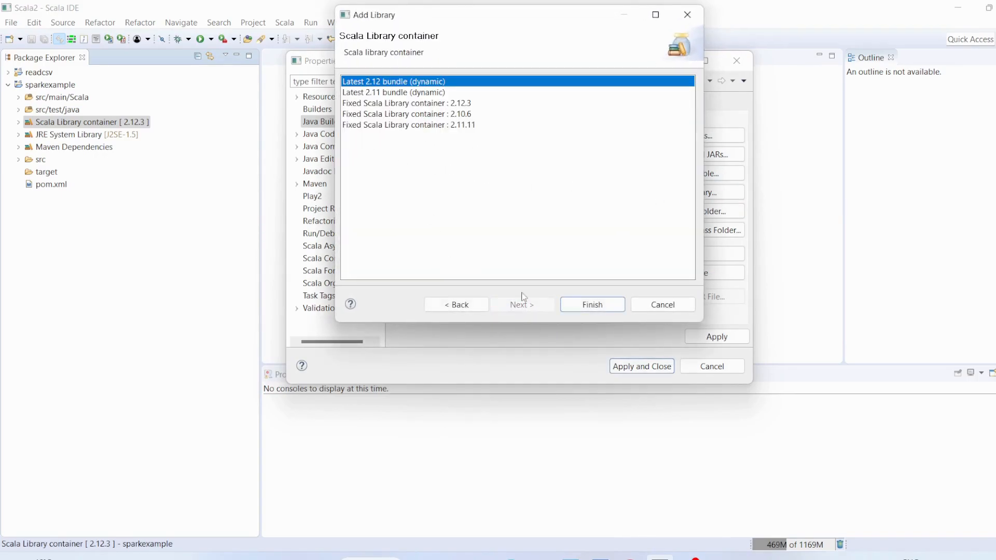
pyautogui.click(421, 93)
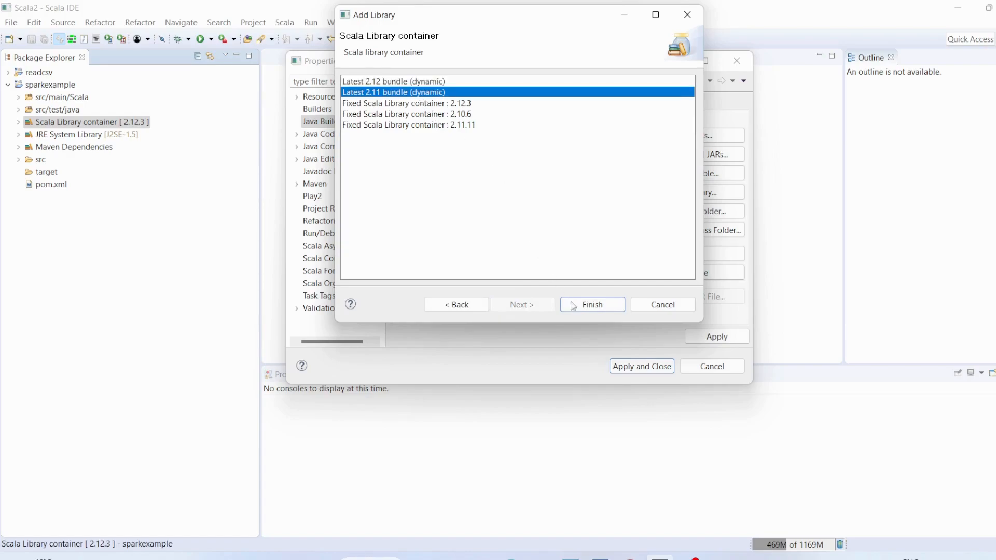
pyautogui.click(593, 305)
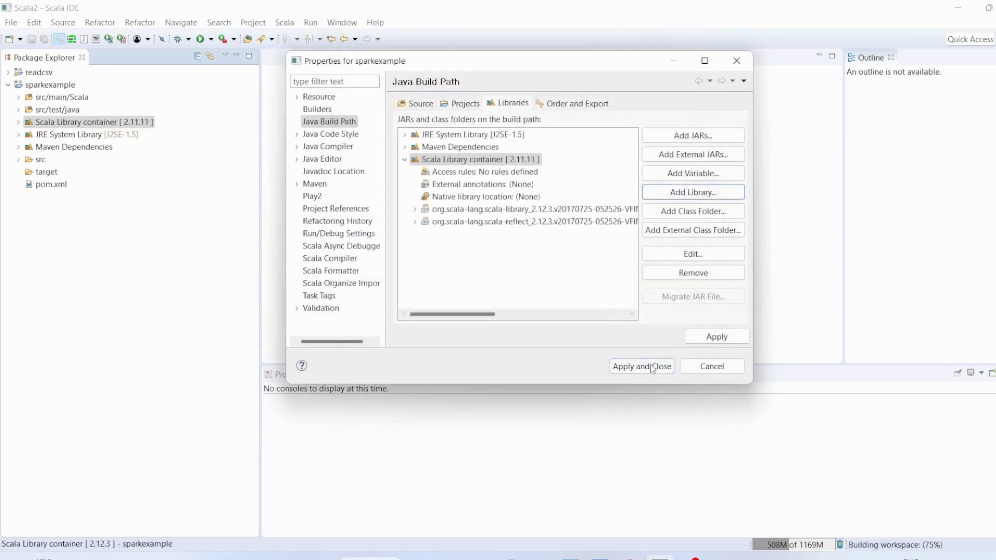
pyautogui.click(641, 366)
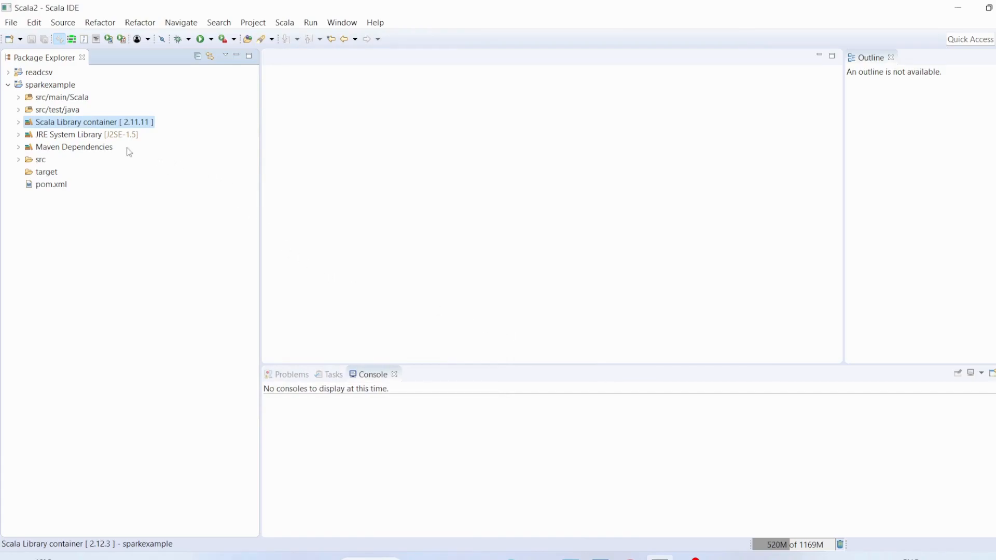
pyautogui.click(101, 135)
pyautogui.rightClick(99, 136)
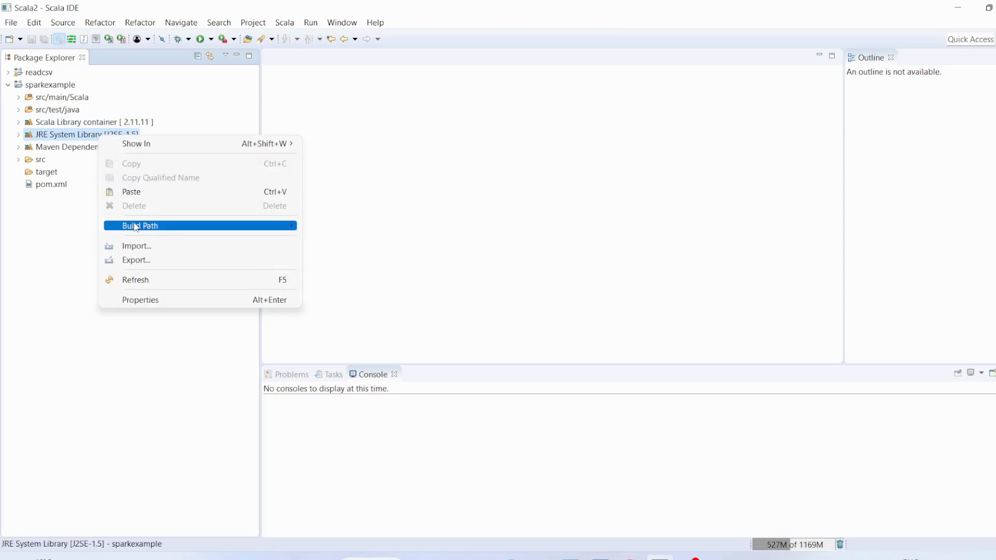
pyautogui.moveTo(199, 226)
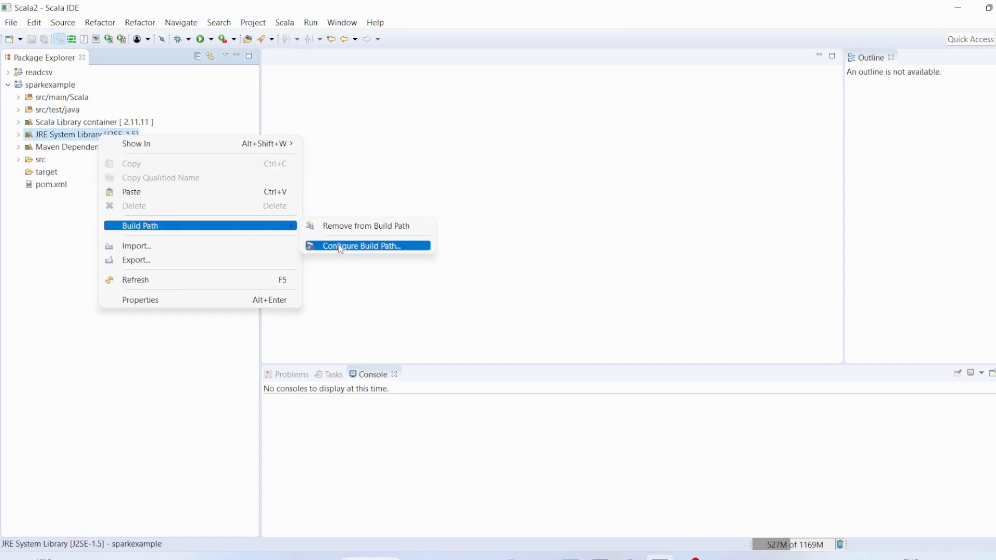
pyautogui.click(339, 247)
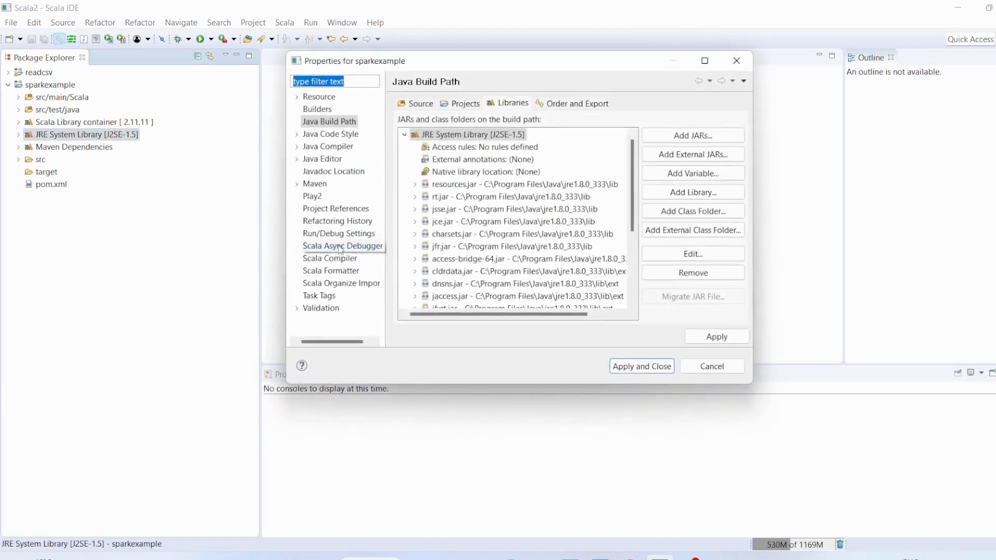
pyautogui.click(691, 192)
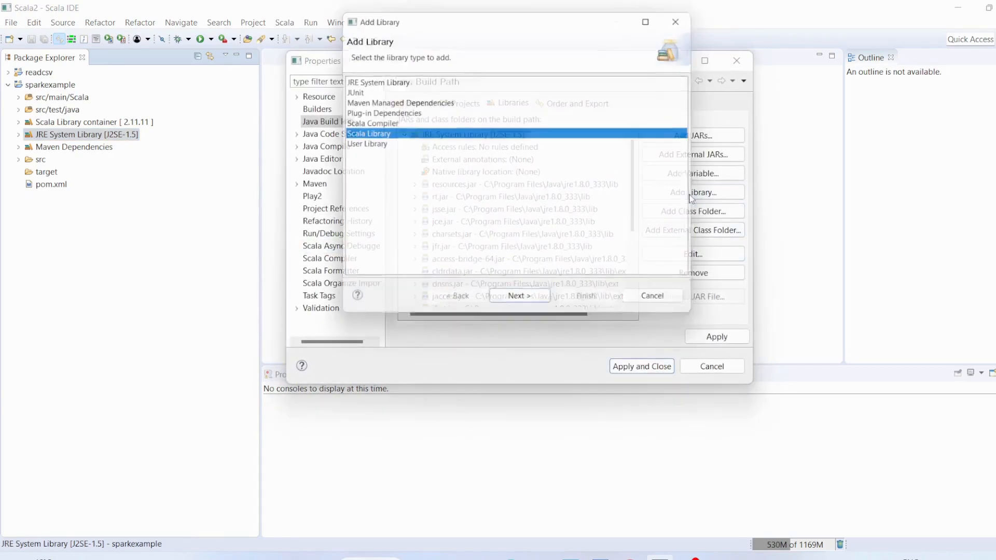
pyautogui.click(373, 78)
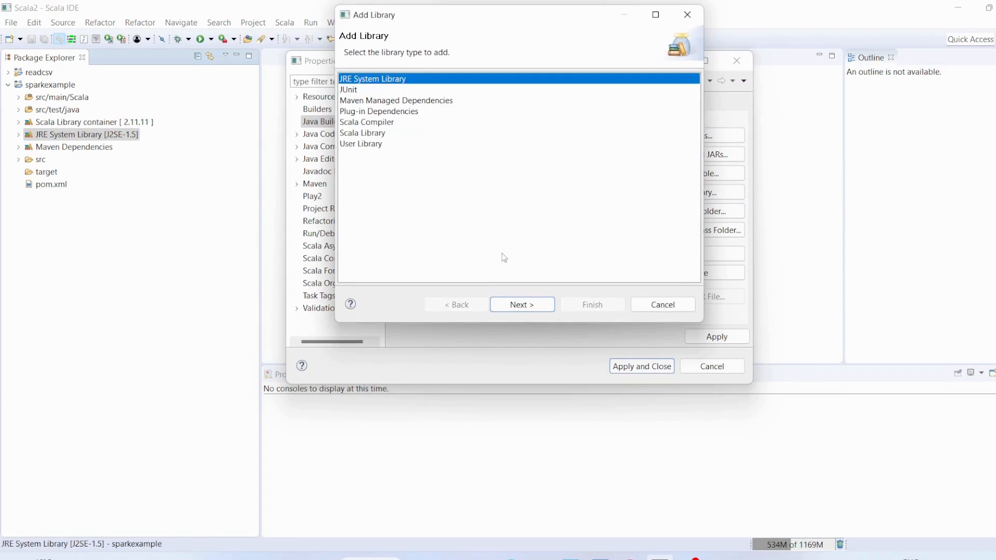
pyautogui.click(521, 304)
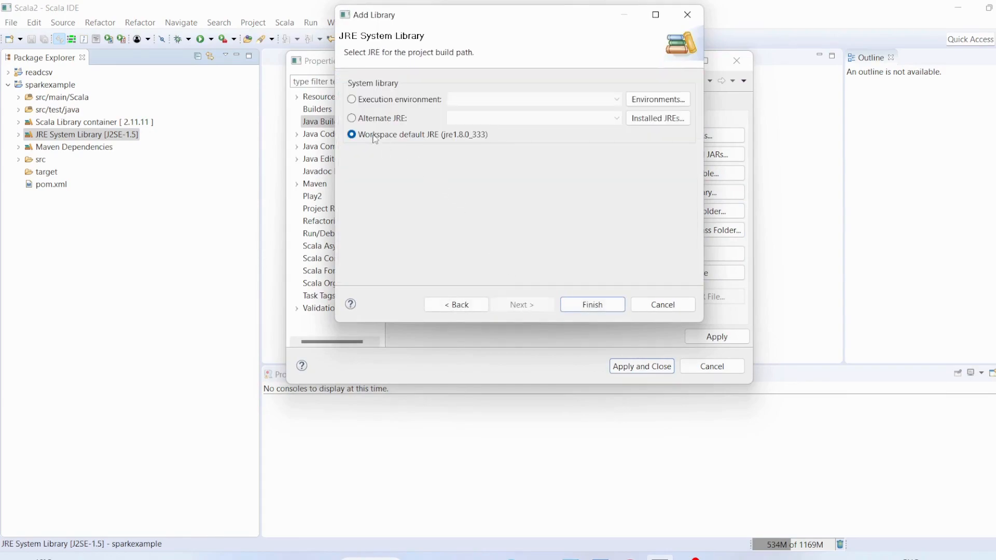
pyautogui.click(360, 118)
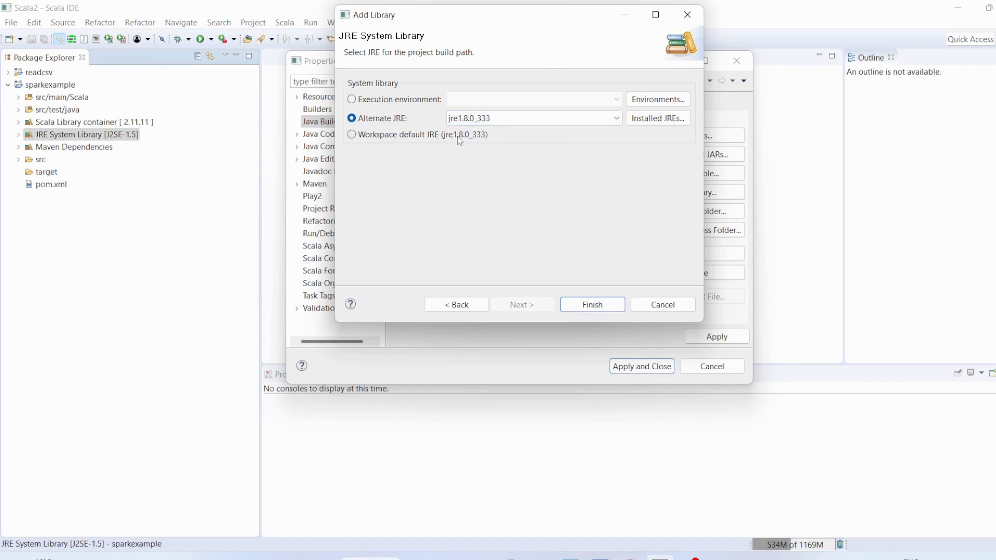
pyautogui.click(352, 135)
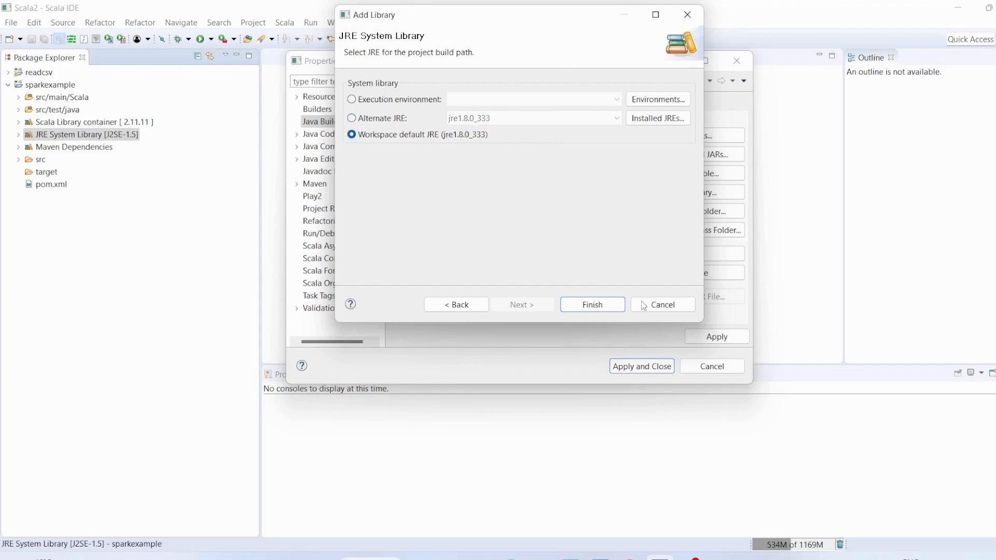
pyautogui.click(662, 304)
pyautogui.click(710, 365)
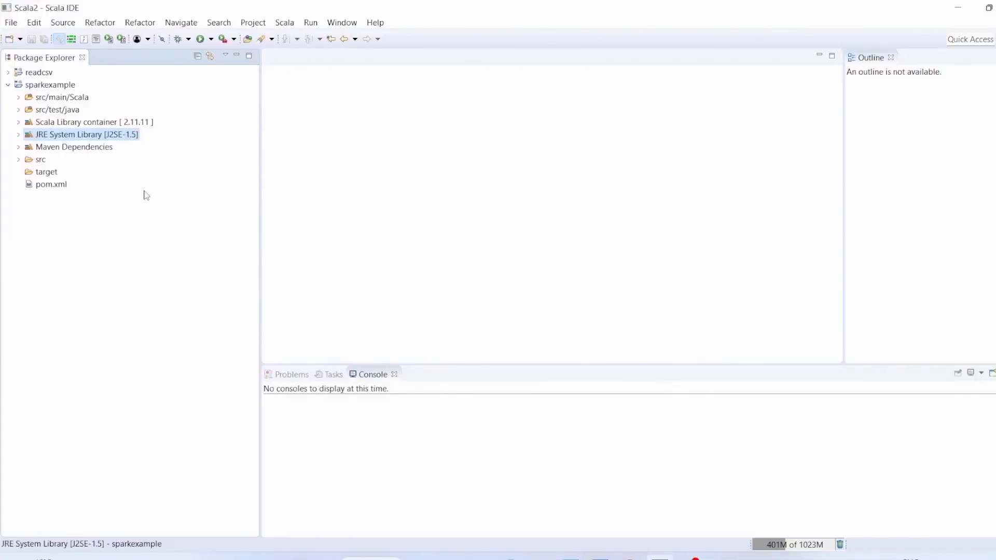
# Create a new package com.spark.app under src/main/Scala
pyautogui.click(50, 98)
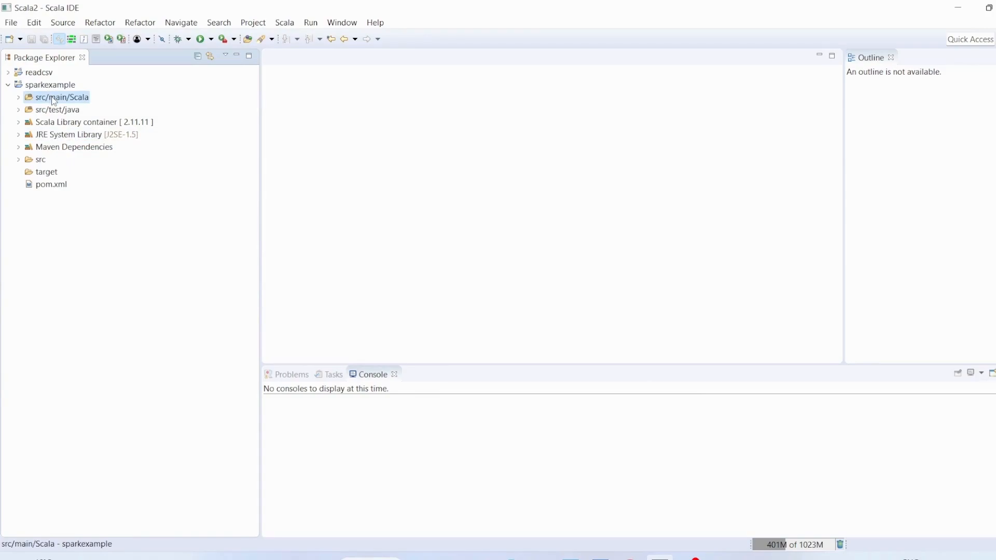
pyautogui.rightClick(53, 100)
pyautogui.moveTo(155, 105)
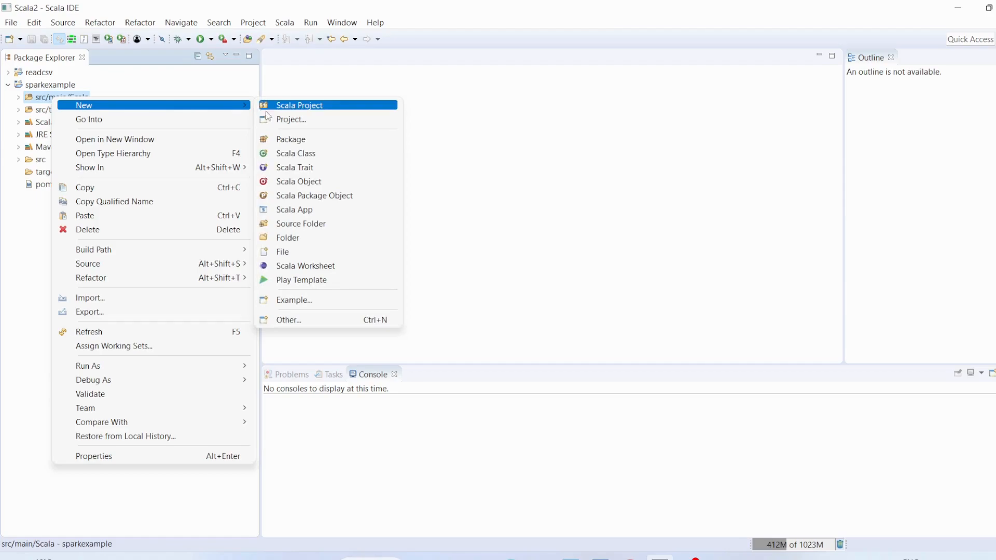
pyautogui.click(302, 141)
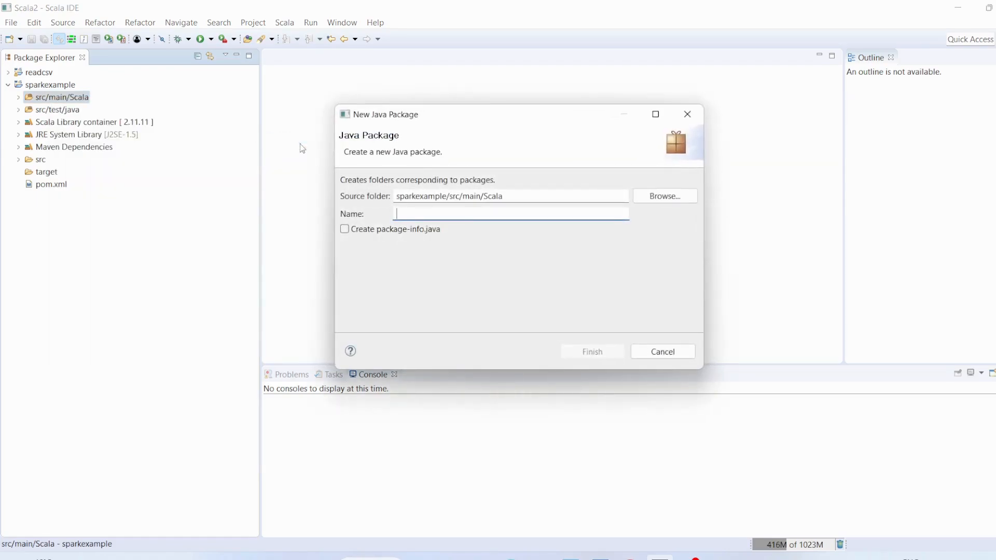
pyautogui.write('com.')
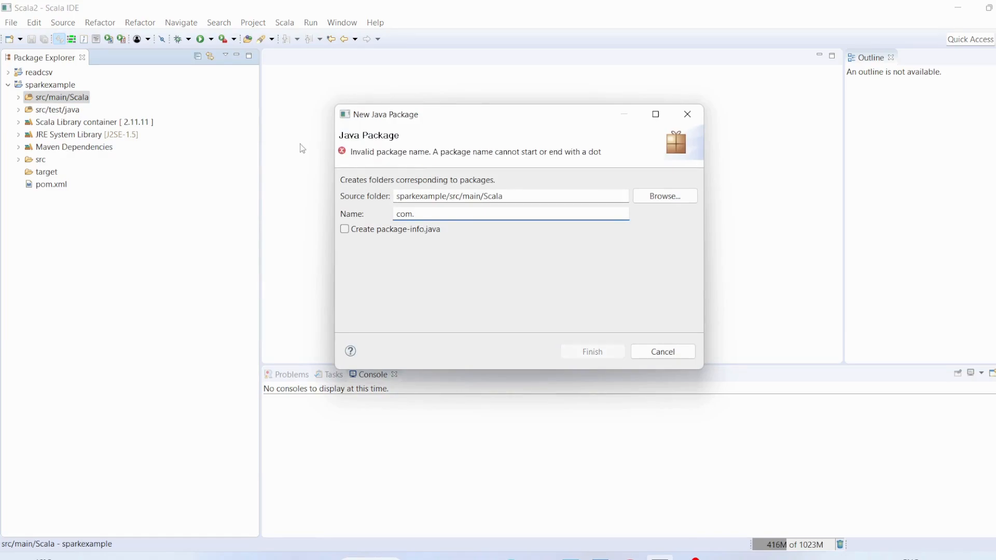
pyautogui.write('spar')
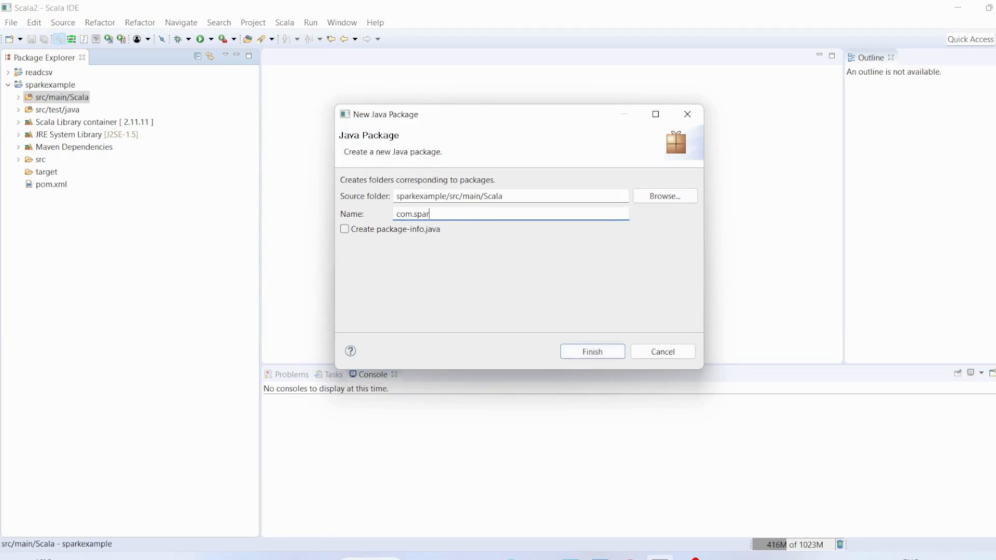
pyautogui.write('k.app')
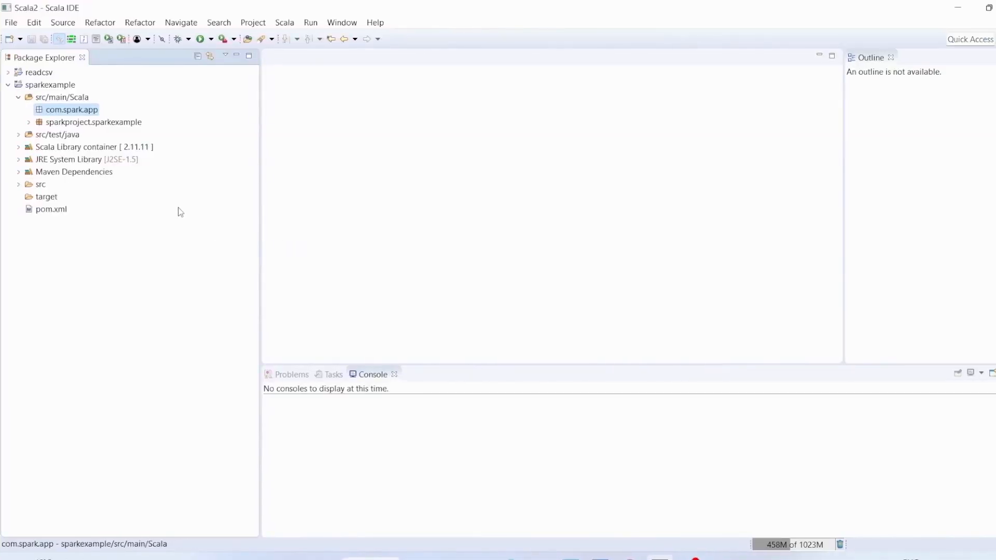
# Create a Scala object readcsvandjson in package com.spark.app
pyautogui.rightClick(66, 112)
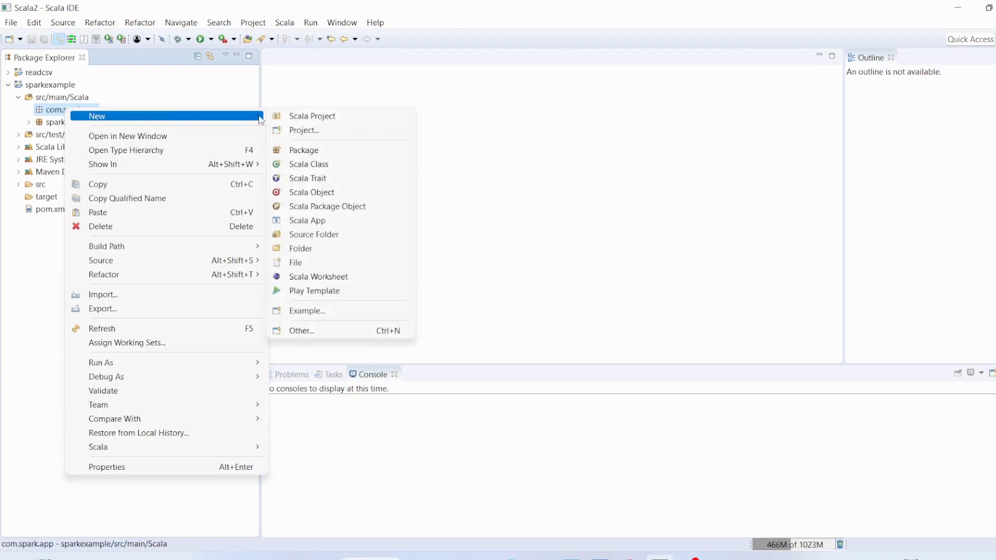
pyautogui.moveTo(97, 117)
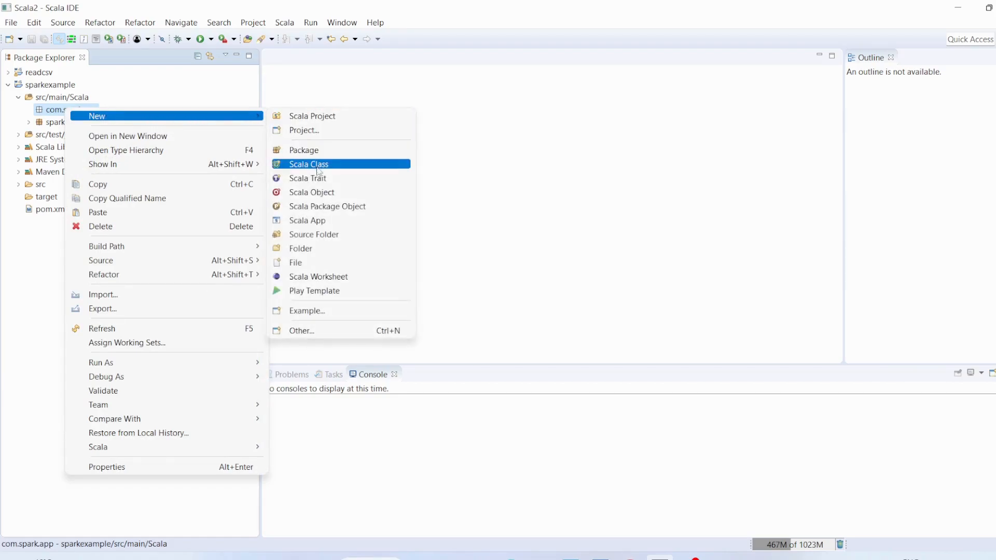
pyautogui.click(319, 192)
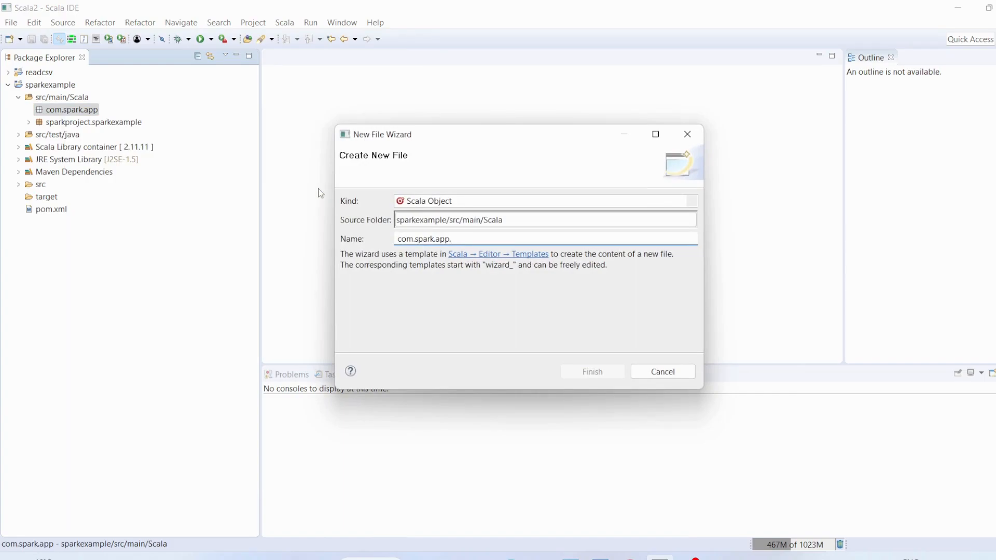
pyautogui.write('readcsv')
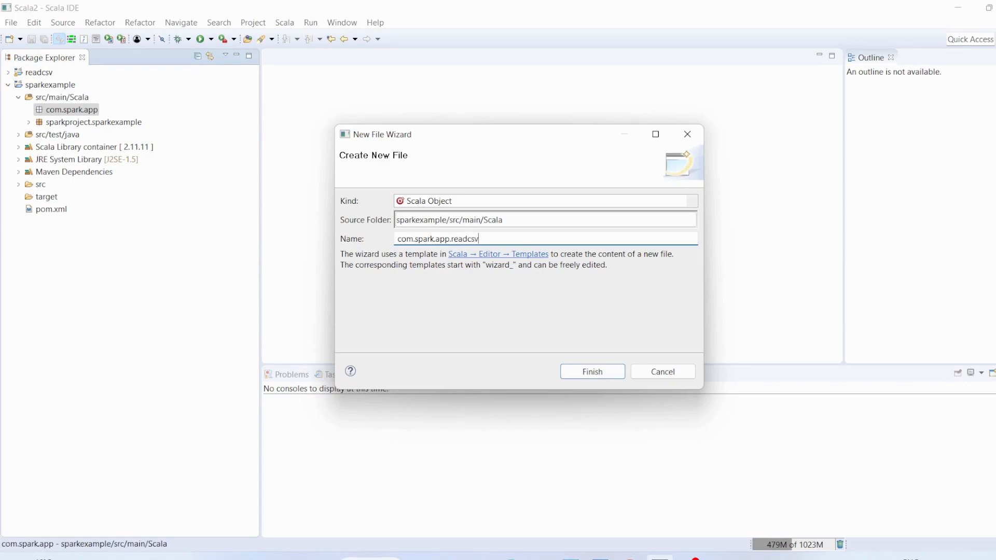
pyautogui.write('andjs')
pyautogui.write('on')
pyautogui.click(587, 371)
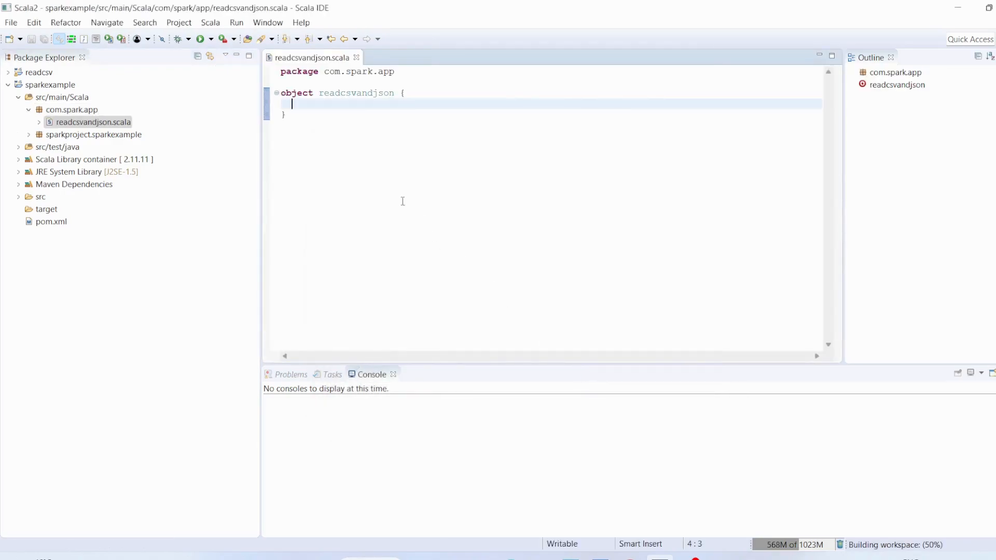
# Replace the object template in readcsvandjson.scala with the pasted Spark JSON-reading program
pyautogui.click(309, 117)
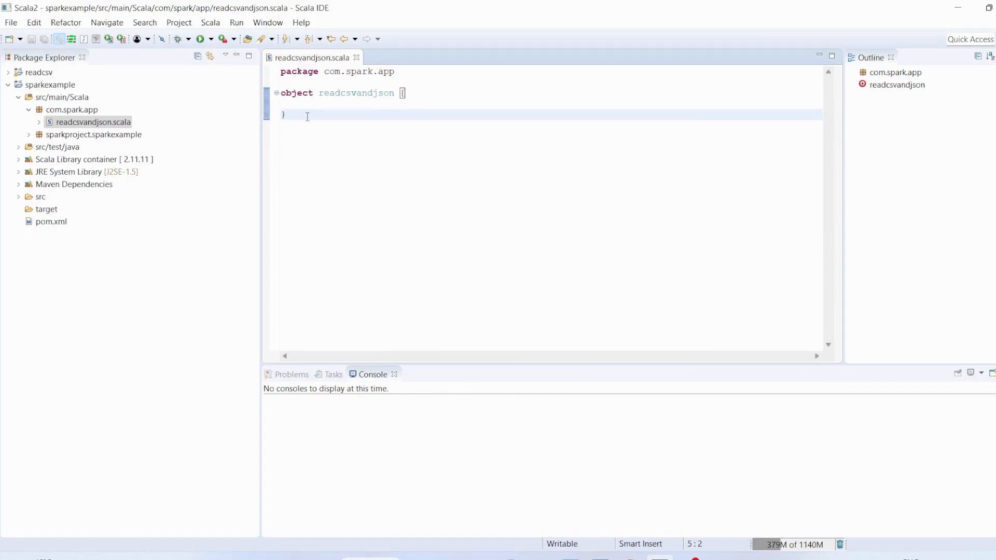
pyautogui.press('BackSpace')
pyautogui.press('BackSpace')
pyautogui.press('BackSpace')
pyautogui.press('BackSpace')
pyautogui.press('BackSpace')
pyautogui.press('BackSpace')
pyautogui.press('BackSpace')
pyautogui.press('BackSpace')
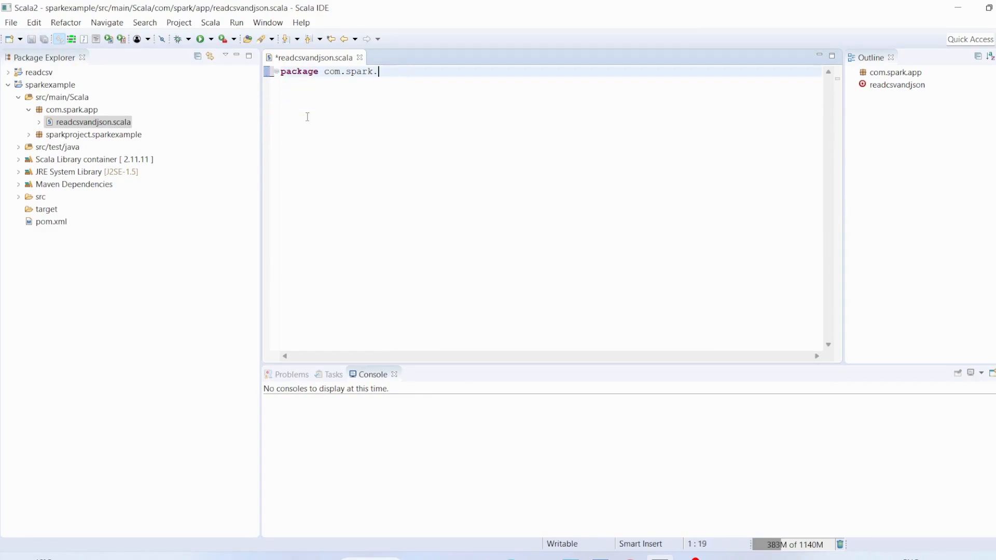
pyautogui.press('BackSpace')
pyautogui.press('BackSpace')
pyautogui.press('BackSpace')
pyautogui.press('BackSpace')
pyautogui.press('BackSpace')
pyautogui.press('BackSpace')
pyautogui.hotkey('ctrl', 'v')
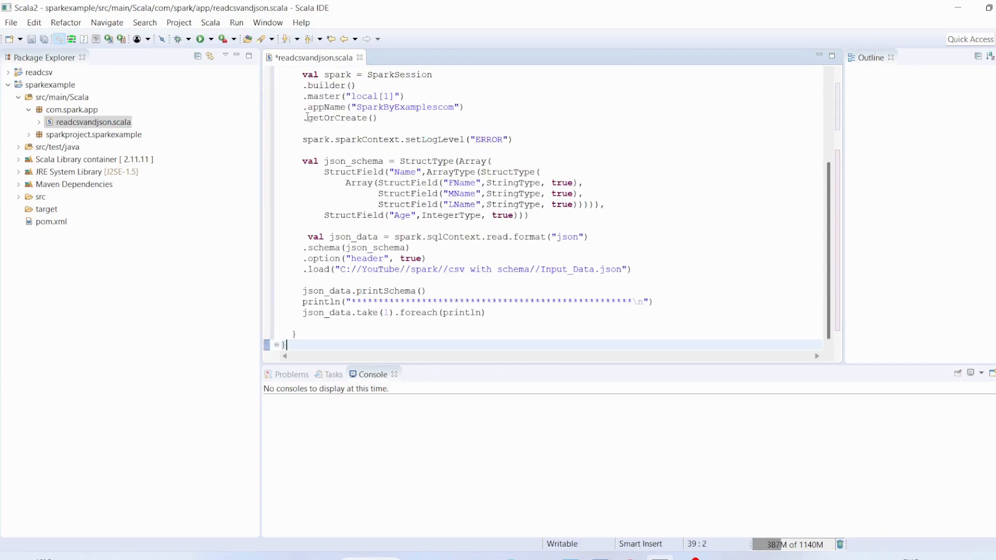
pyautogui.scroll(3, 545, 210)
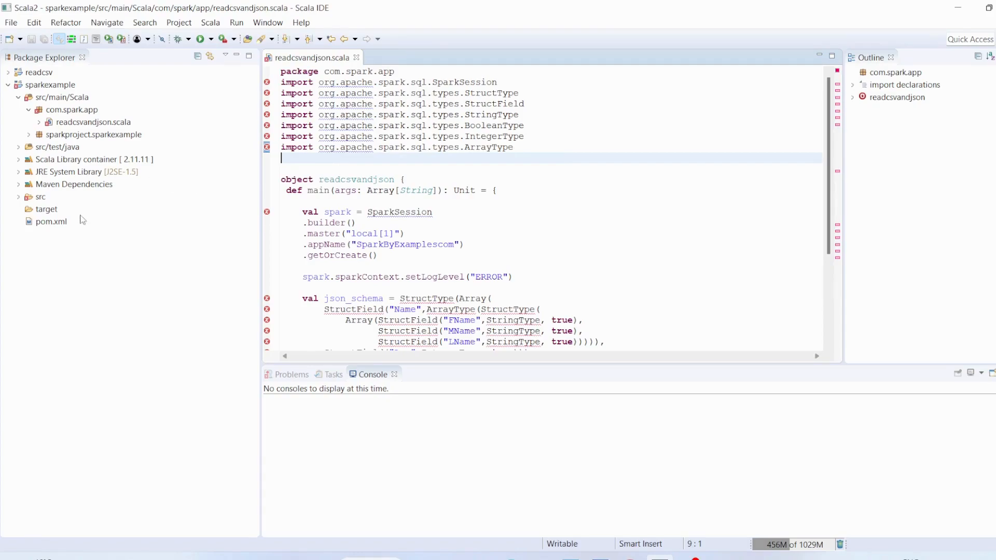
# Add spark-core_2.11 and spark-sql_2.11 2.4.5 dependencies after junit in pom.xml and save
pyautogui.doubleClick(51, 222)
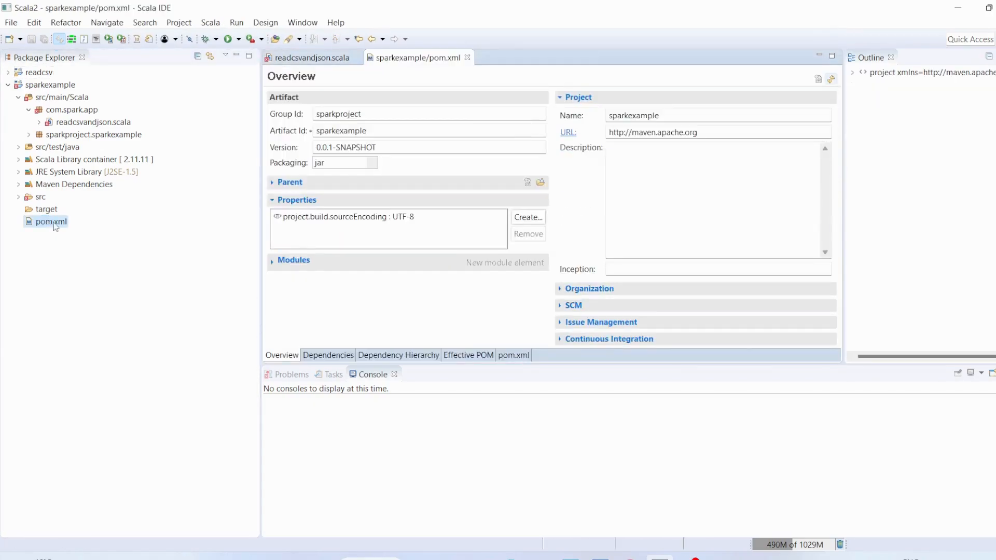
pyautogui.click(513, 354)
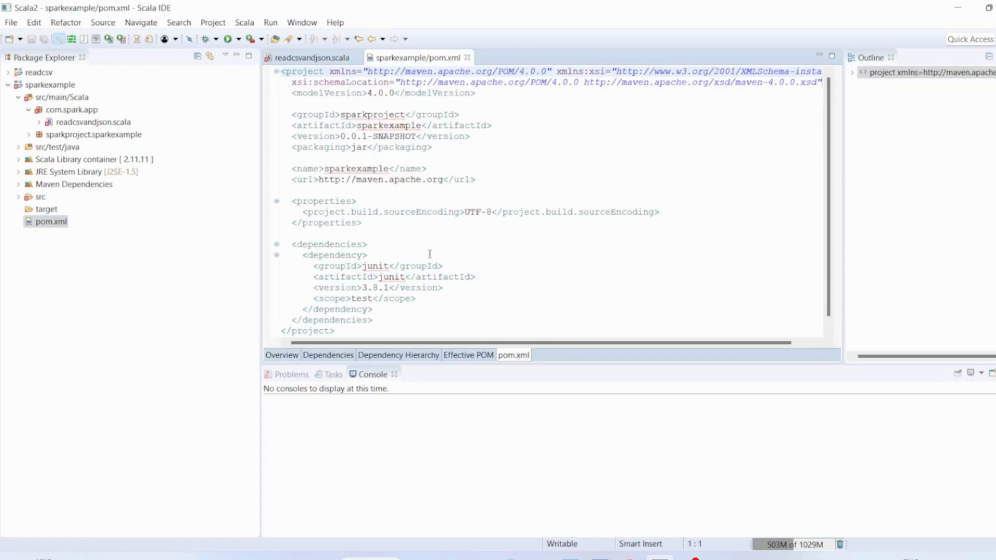
pyautogui.scroll(-1, 406, 225)
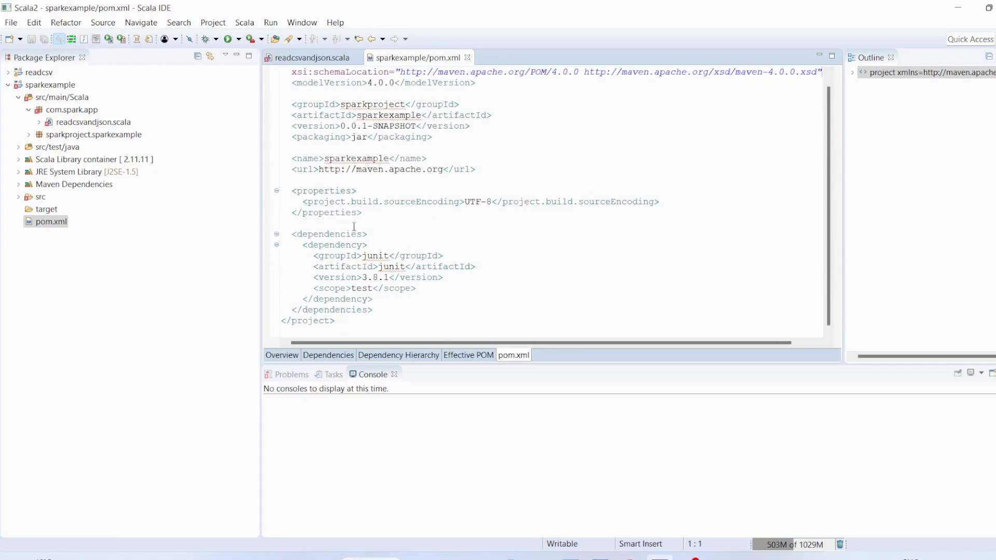
pyautogui.click(379, 298)
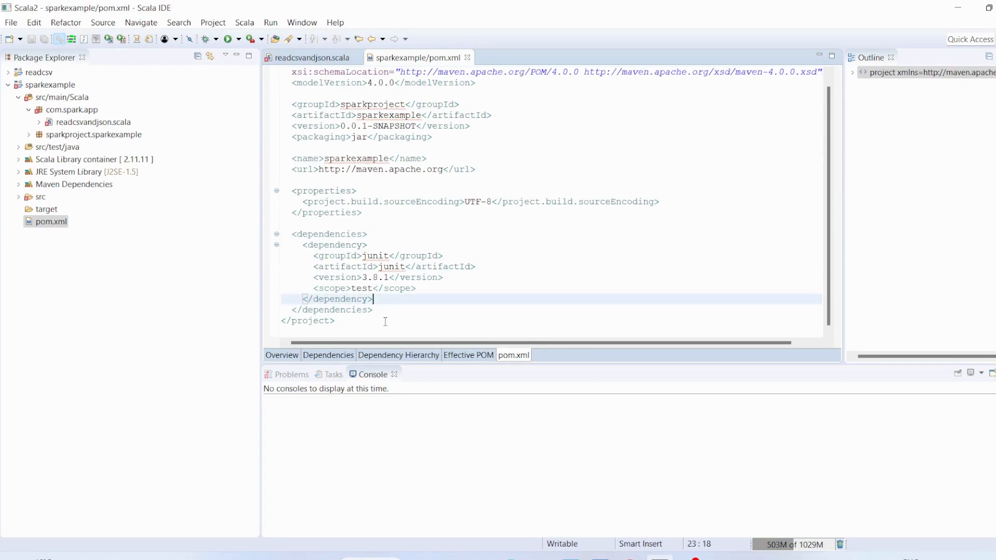
pyautogui.press('Return')
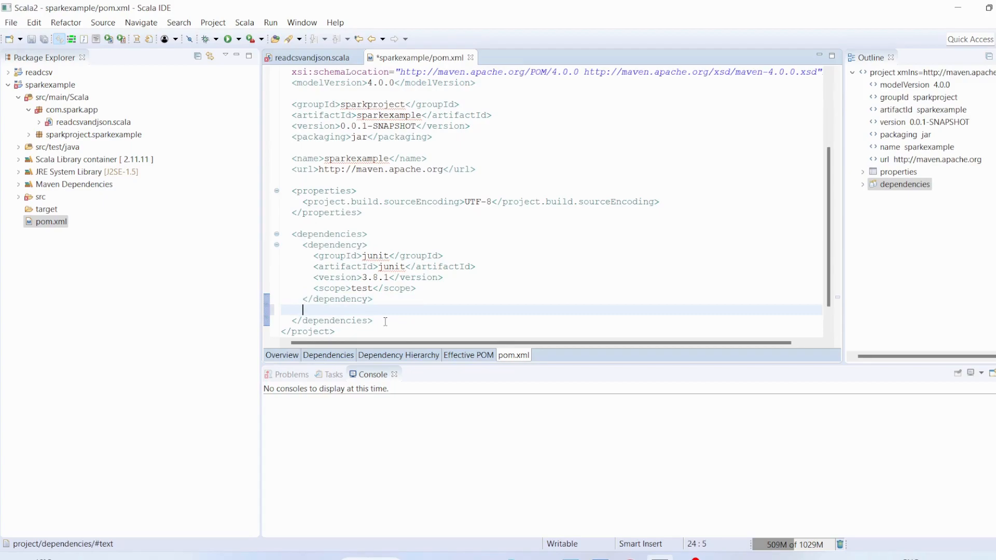
pyautogui.write('<dependency>     <groupId>org.apache.spark</groupId>     <artifactId>spark-core_2.11</artifactId>     <version>2.4.5</version> </dependency>      <!-- https://mvnrepository.com/artifact/org.apache.spark/spark-sql --> <dependency>     <groupId>org.apache.spark</groupId>     <artifactId>spark-sql_2.11</artifactId>     <version>2.4.5</version>     <scope>provided</scope> </dependency>')
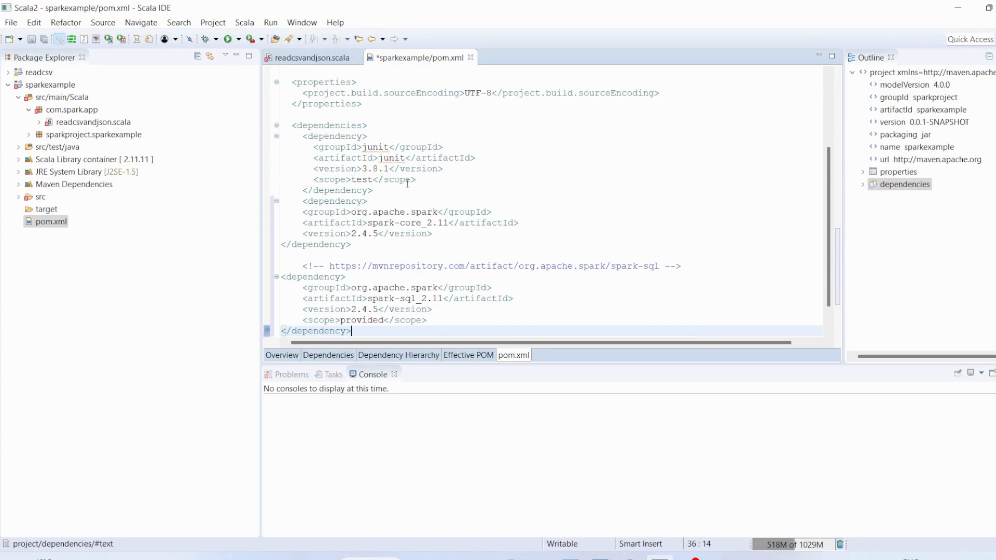
pyautogui.scroll(-1, 409, 184)
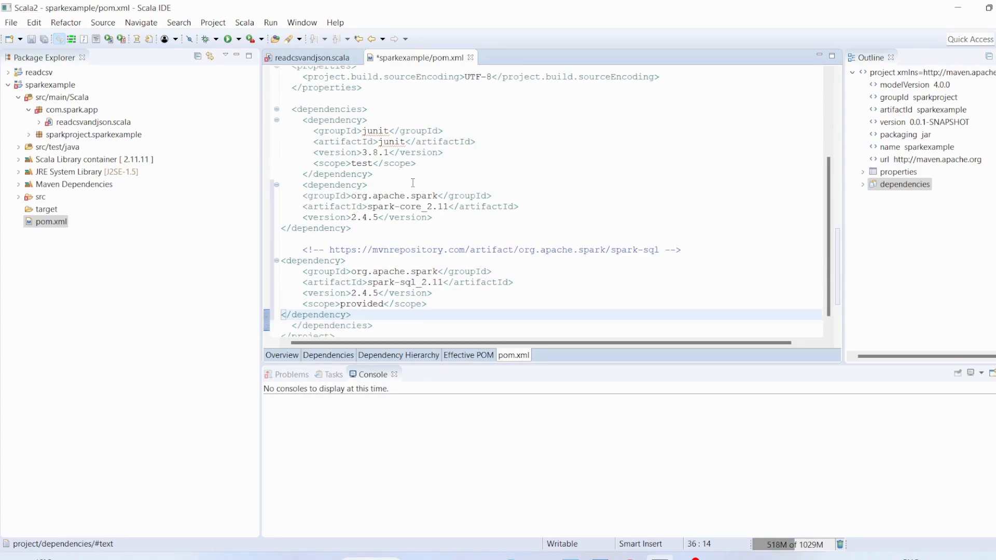
pyautogui.hotkey('ctrl', 's')
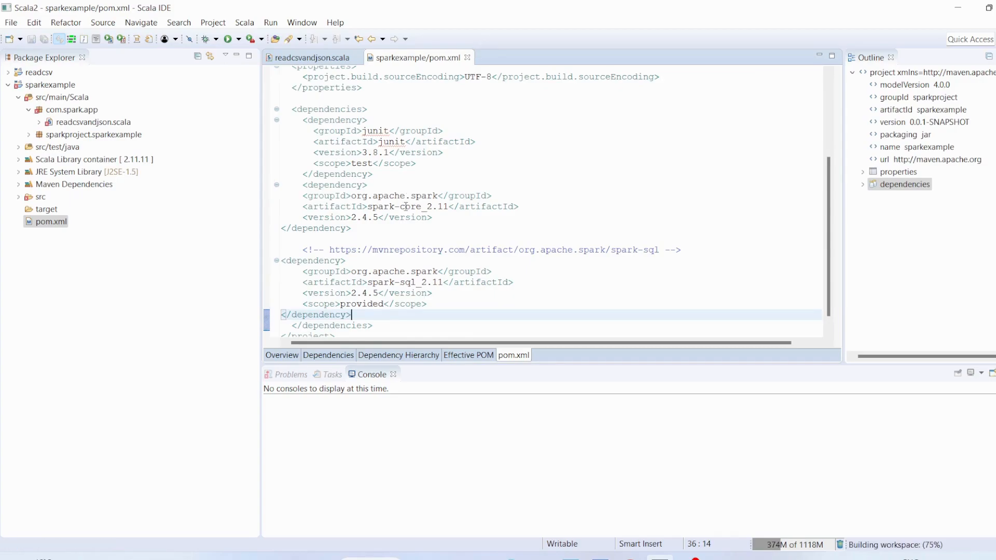
# Return to readcsvandjson.scala and check that no error markers remain
pyautogui.click(326, 58)
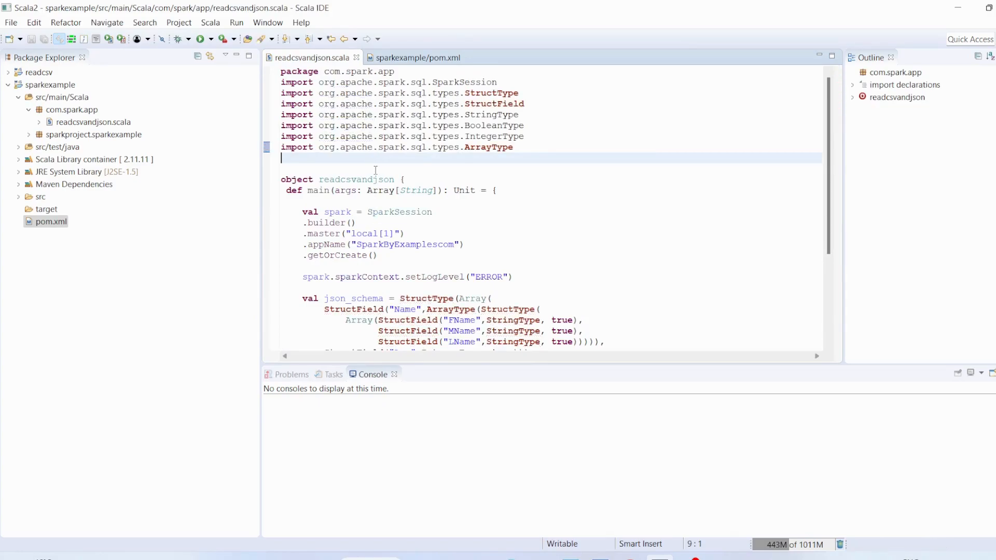
pyautogui.scroll(-4, 397, 172)
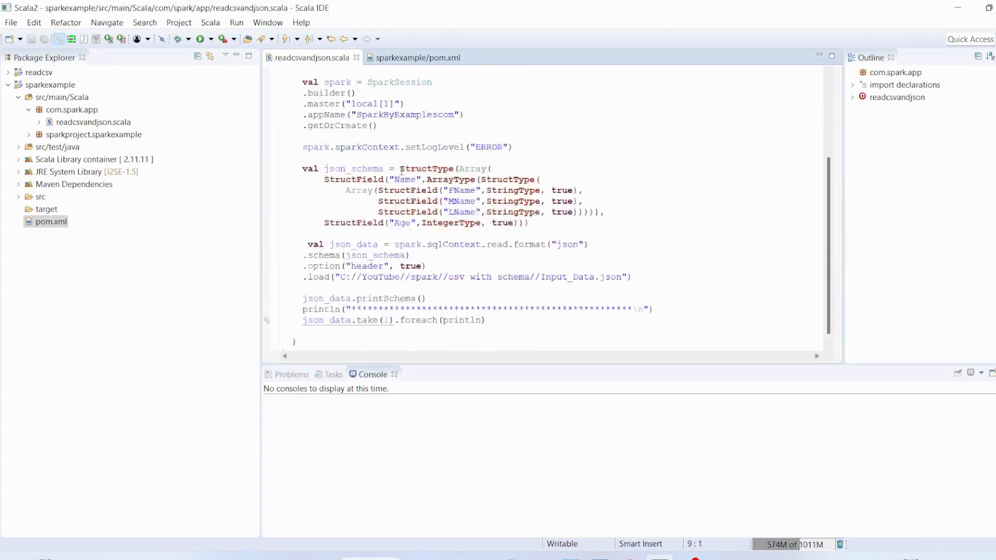
pyautogui.scroll(3, 399, 168)
pyautogui.scroll(-3, 400, 170)
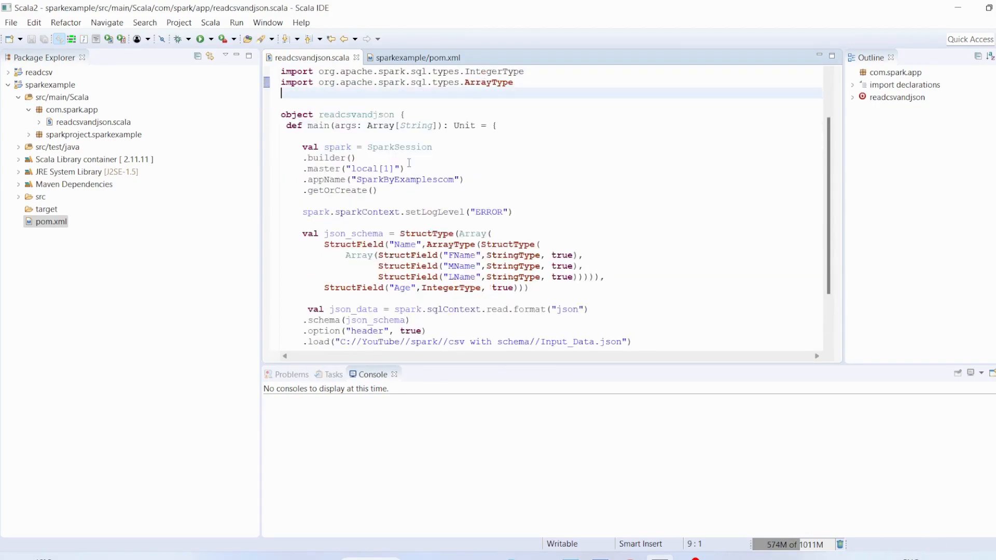
pyautogui.scroll(4, 422, 161)
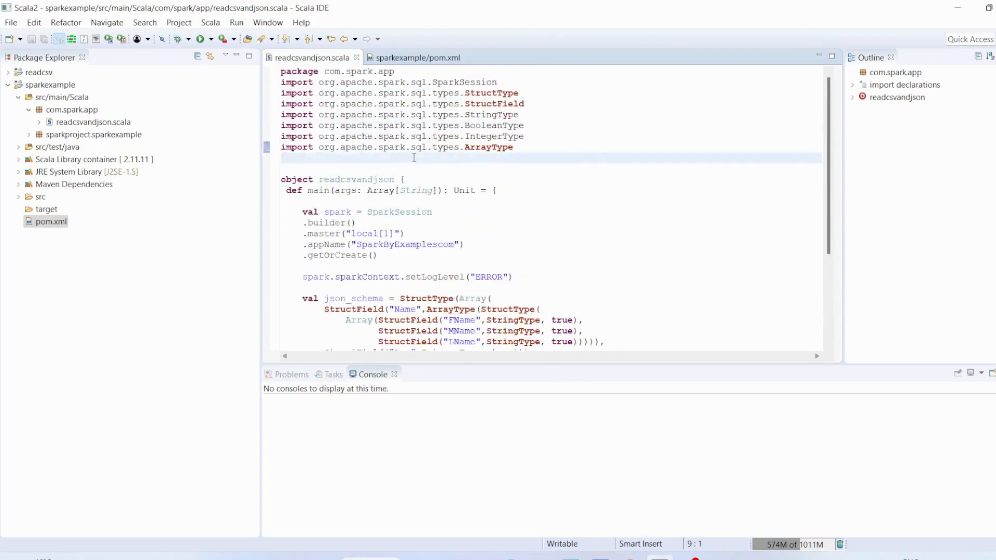
# Run readcsvandjson as a Scala Application, printing the schema and first row to the console
pyautogui.rightClick(419, 101)
pyautogui.moveTo(466, 452)
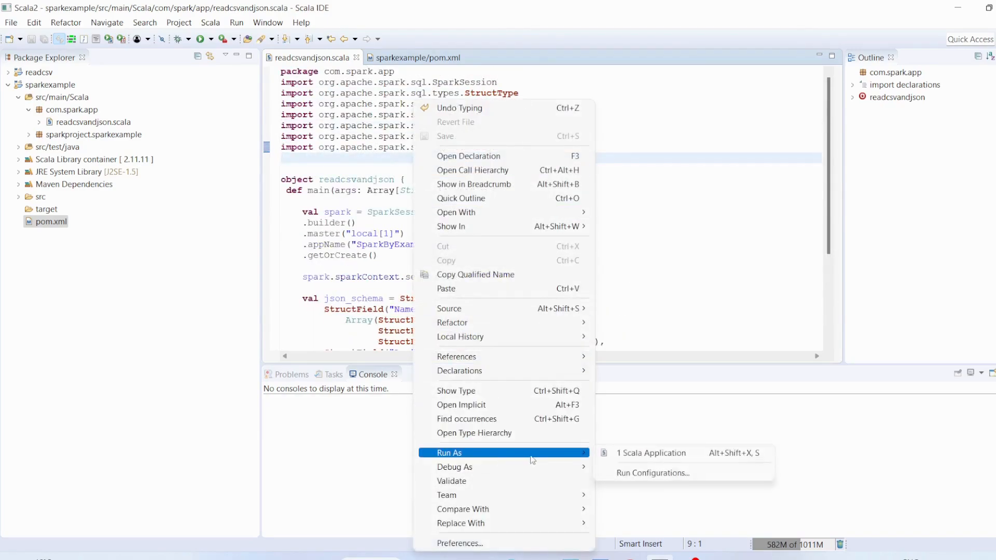
pyautogui.click(653, 453)
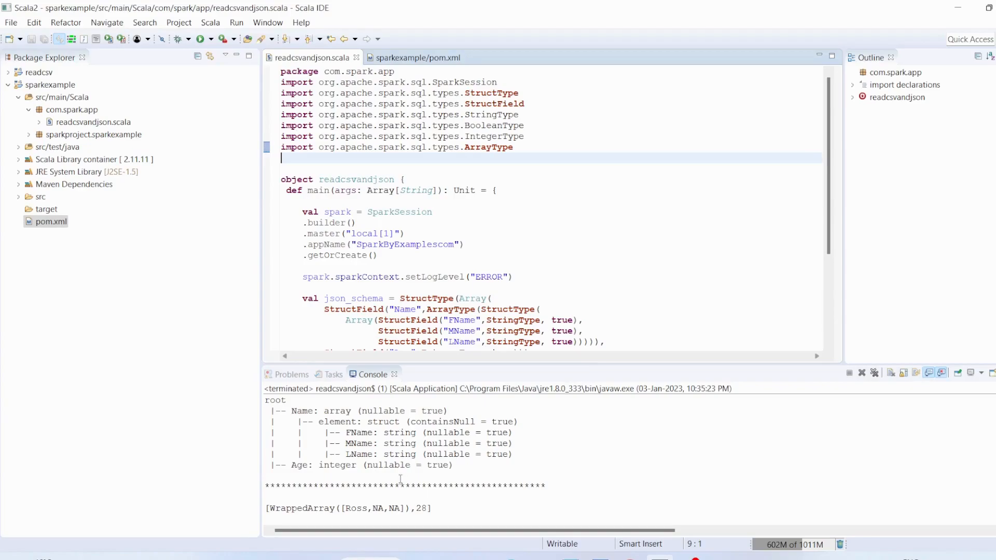